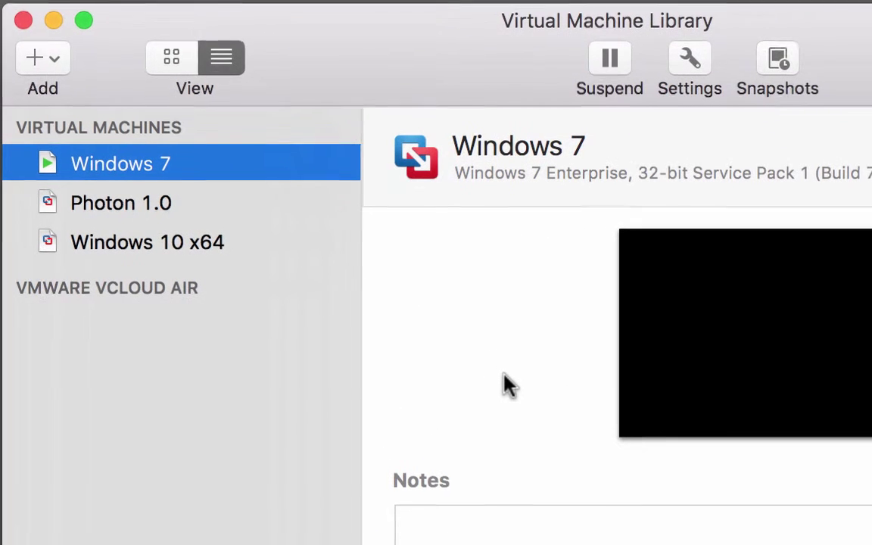
- Add an empty folder named 'vRO 7.0.1' to the virtual machine library
left_click(57, 60)
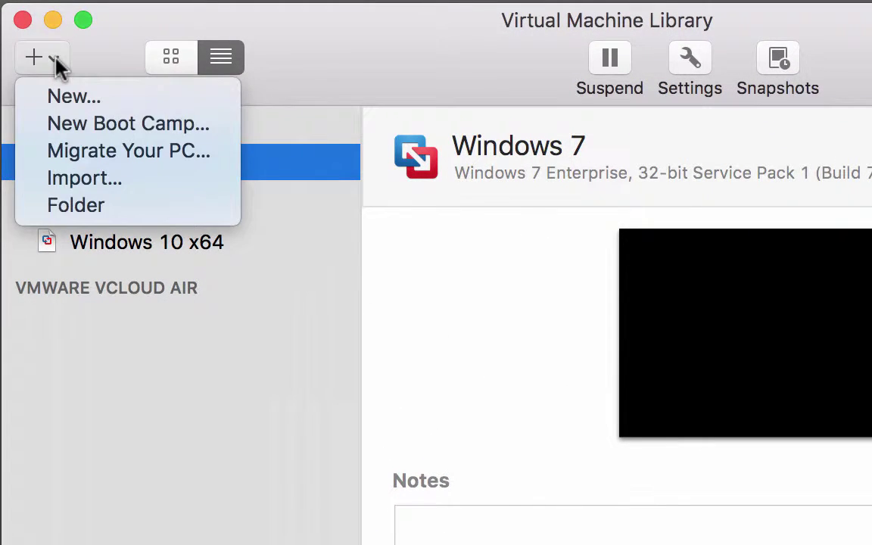
left_click(78, 205)
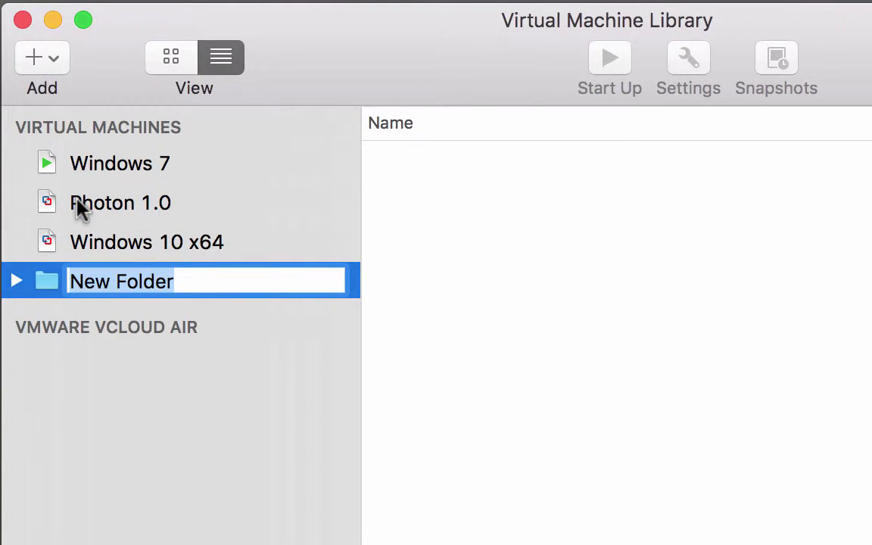
type("vRO 7.0.1")
key("Return")
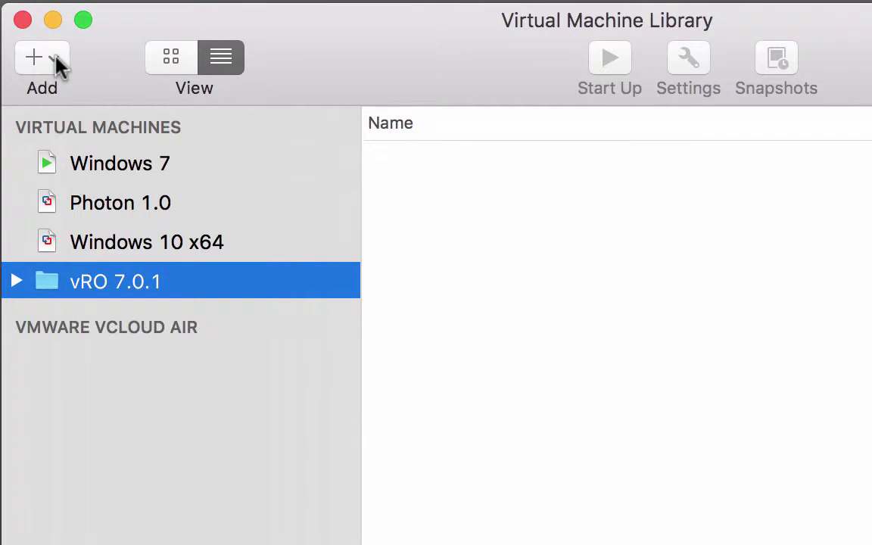
- Start a new virtual machine installed from a disc or image and browse for another disc image
left_click(57, 66)
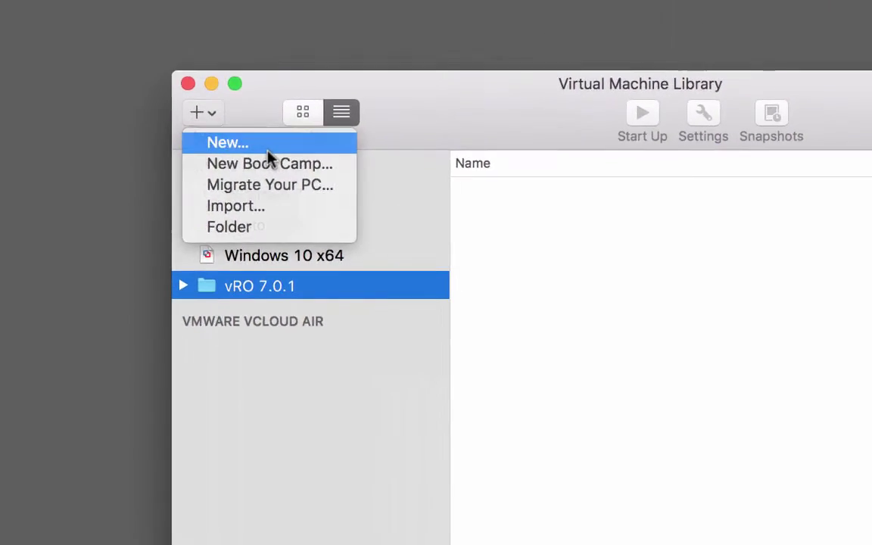
left_click(125, 105)
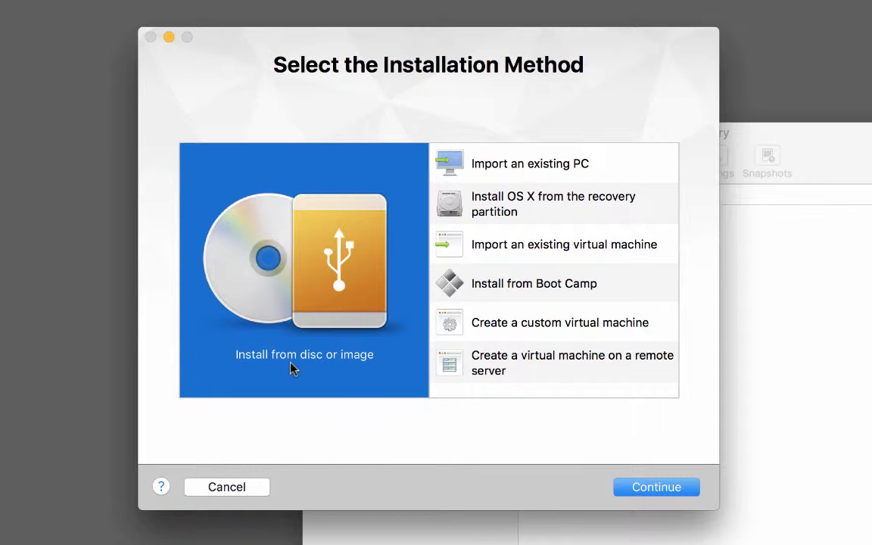
left_click(655, 492)
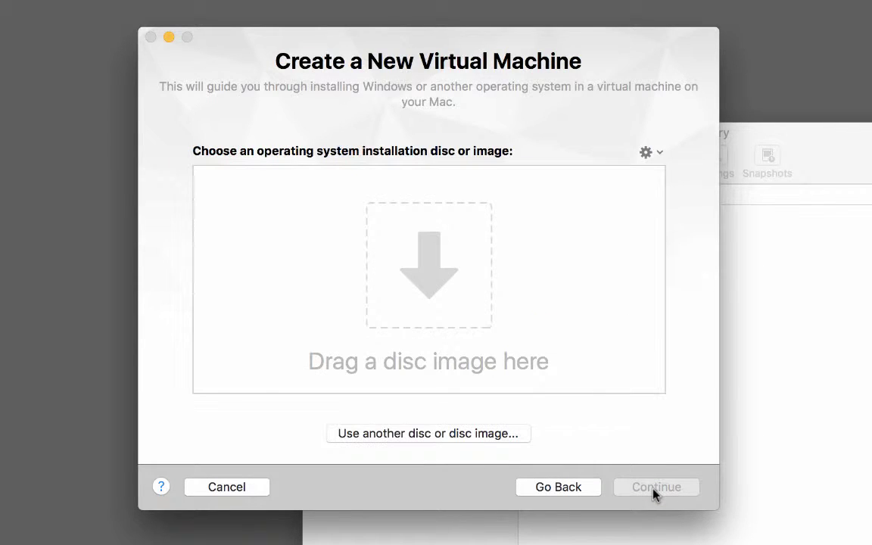
left_click(457, 438)
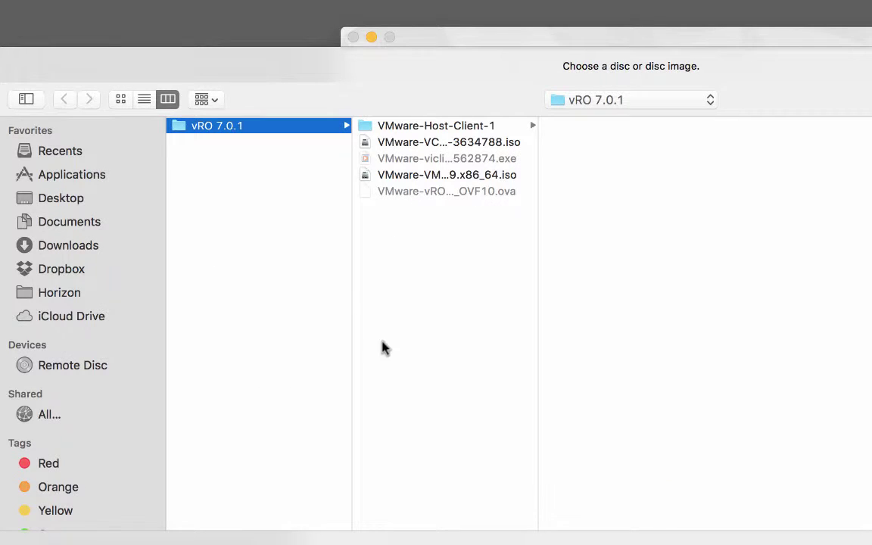
- Pick the ESXi VMvisor installer ISO from Documents/Virtual Machines/ISOs and OVFs/vRO 7.0.1 as installation disc
left_click(73, 221)
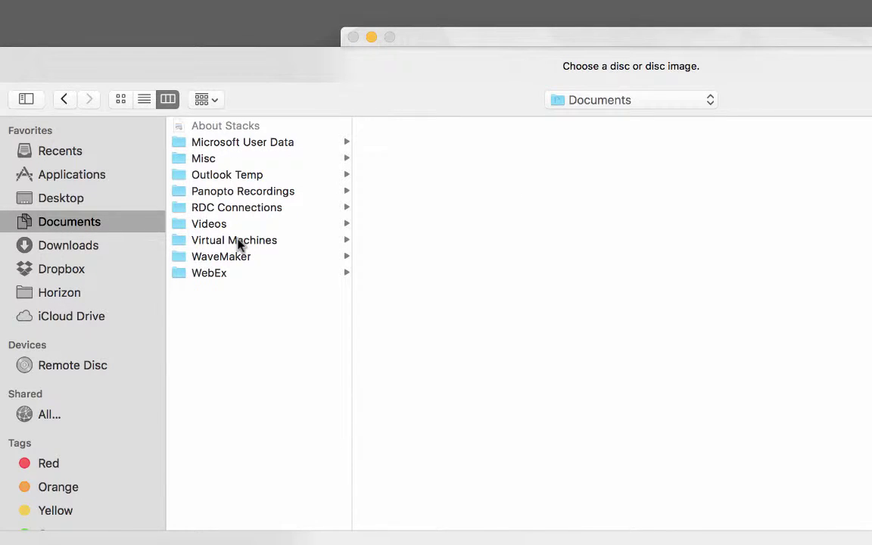
left_click(238, 242)
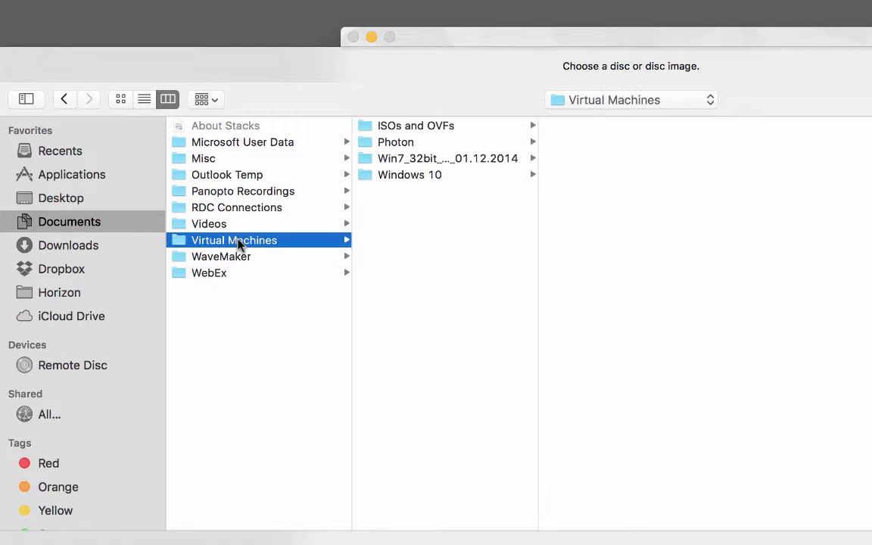
left_click(424, 129)
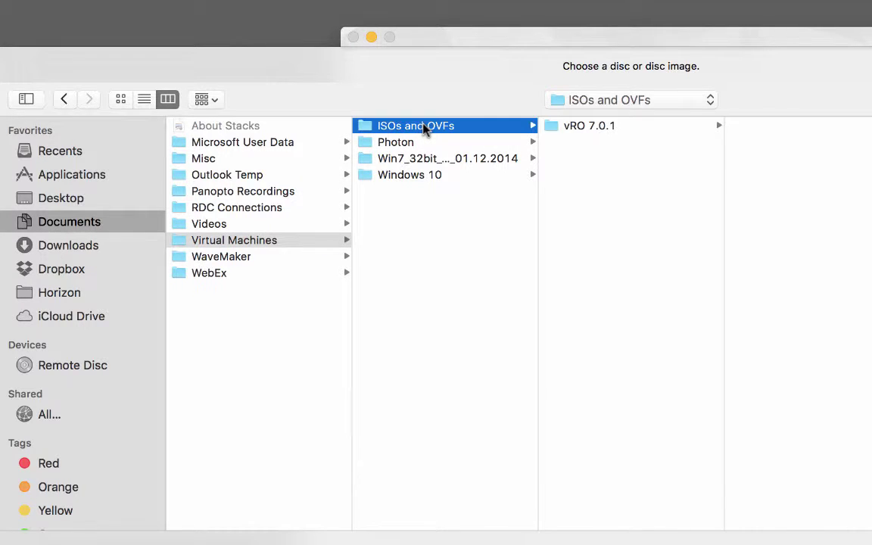
left_click(585, 128)
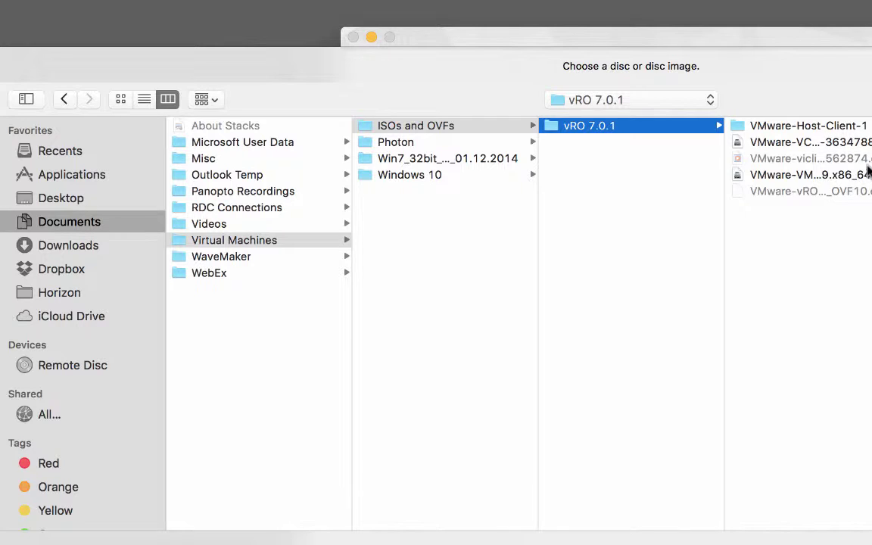
left_click(857, 146)
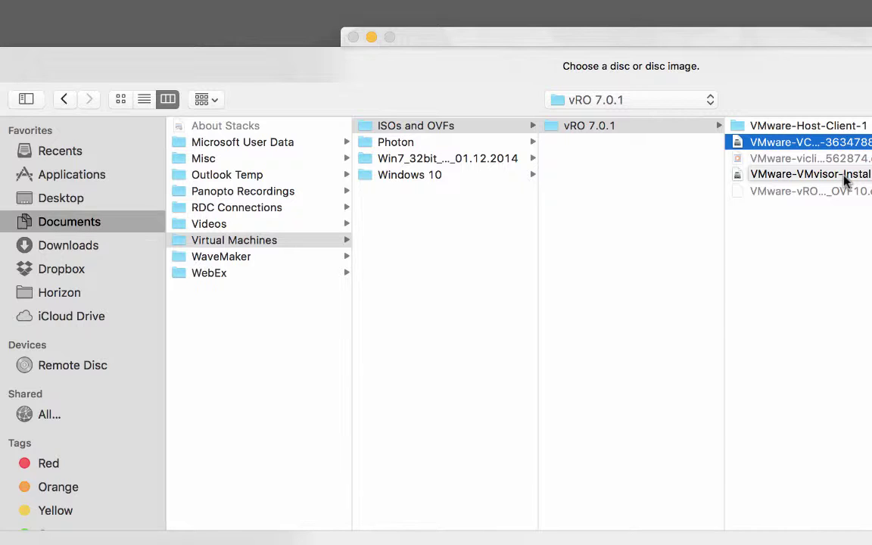
left_click(845, 175)
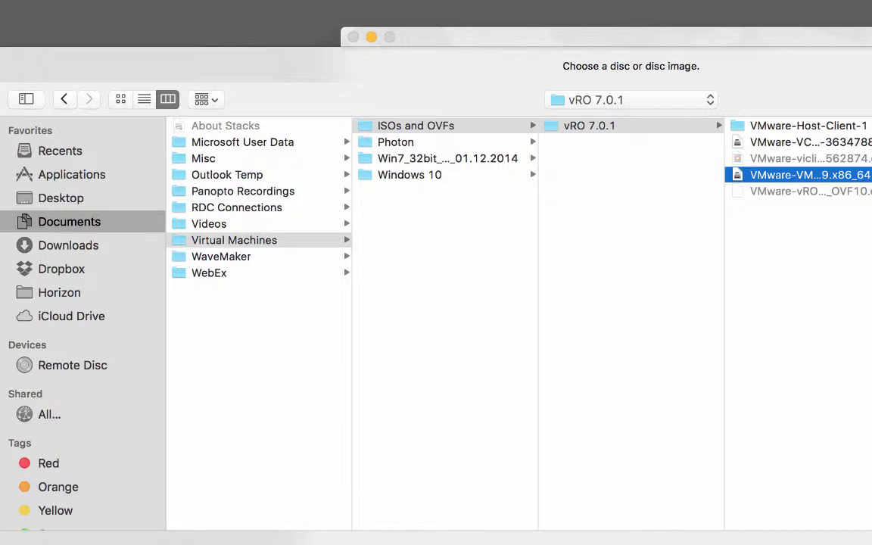
key("Return")
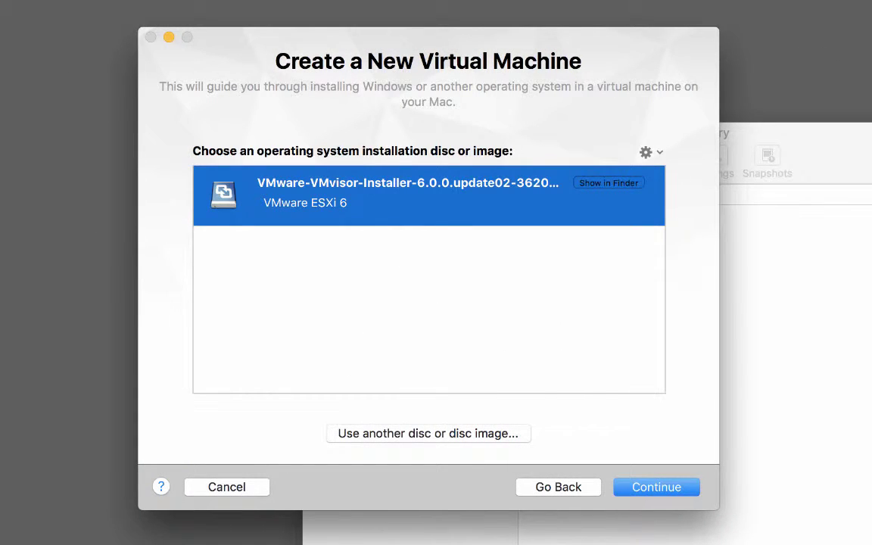
- Accept the ESXi 6 defaults (40 GB disk, 4 GB memory, 2 cores) and choose to customize settings
left_click(666, 489)
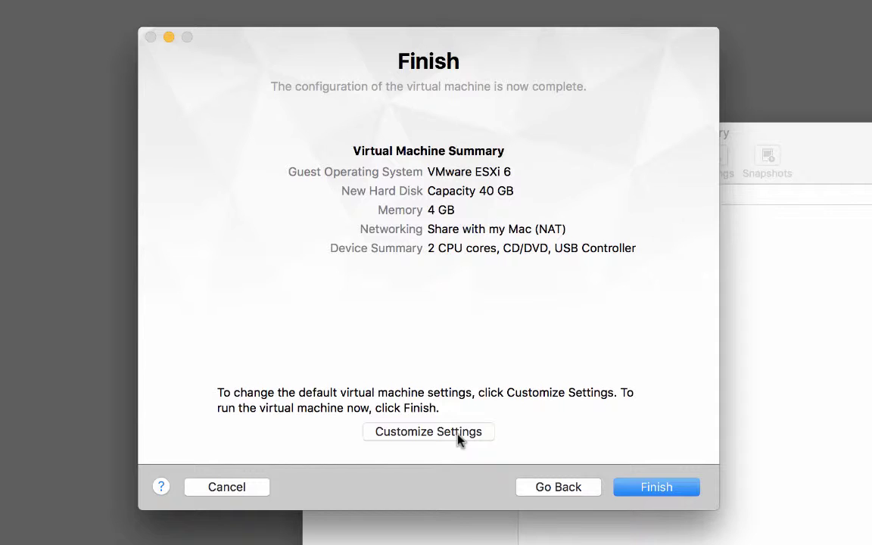
left_click(458, 439)
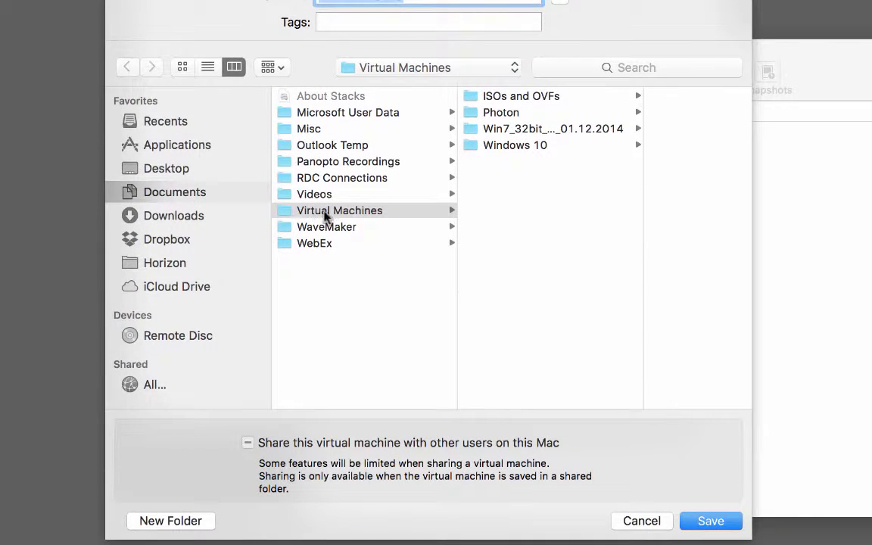
- Create a 'vRO 7.0.1' folder inside Virtual Machines to hold the new VM
left_click(193, 524)
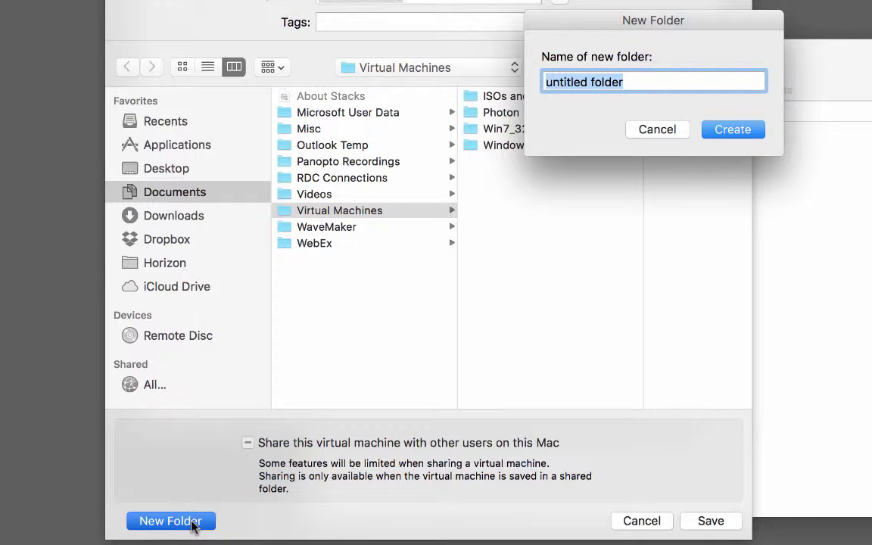
type("vRO 7.0.1")
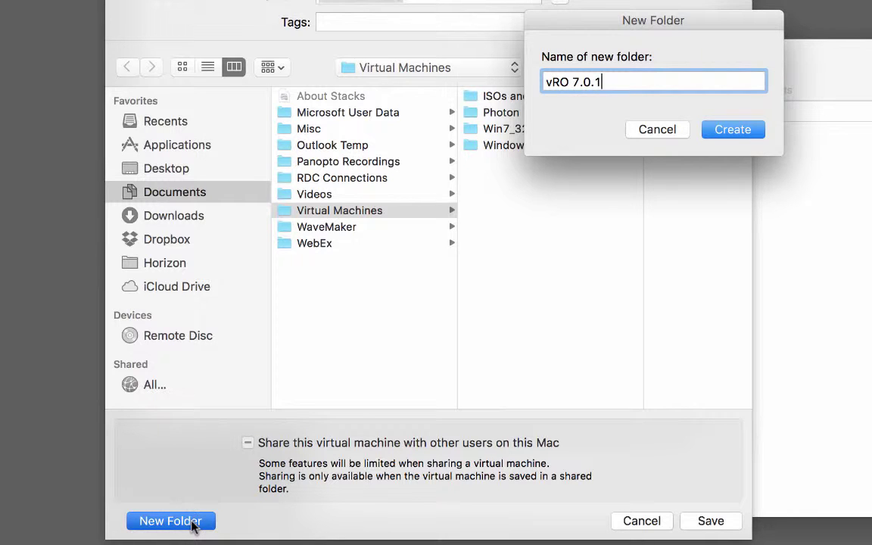
key("Return")
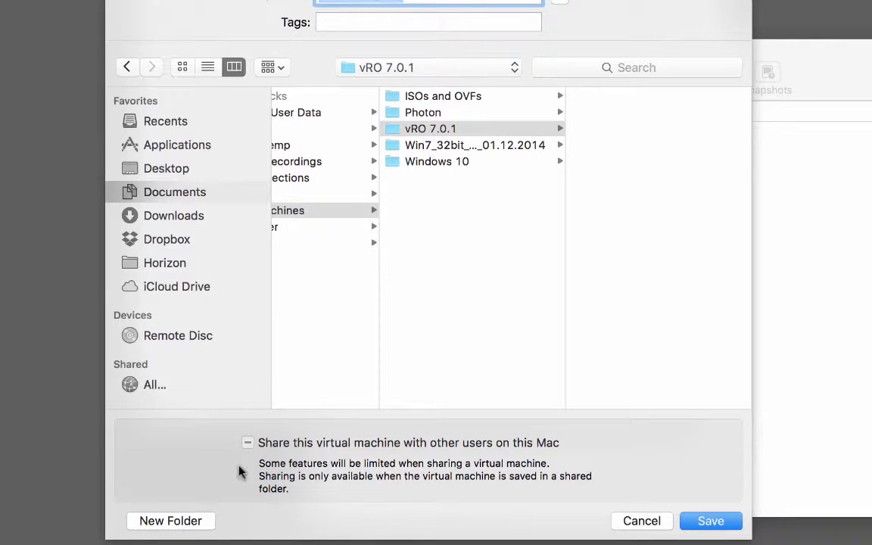
- Create an 'ESXi 6.0.0U2 Host 1' folder inside vRO 7.0.1, copying its name prefix
left_click(470, 133)
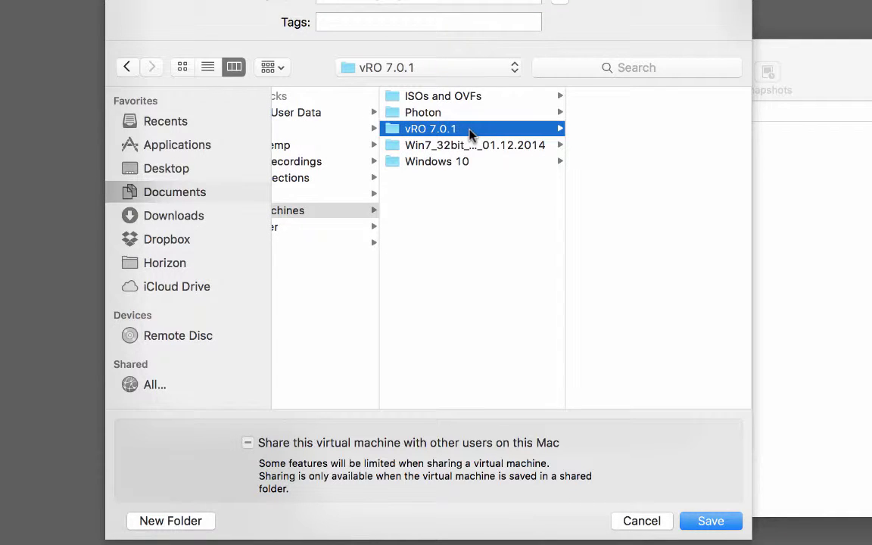
left_click(171, 521)
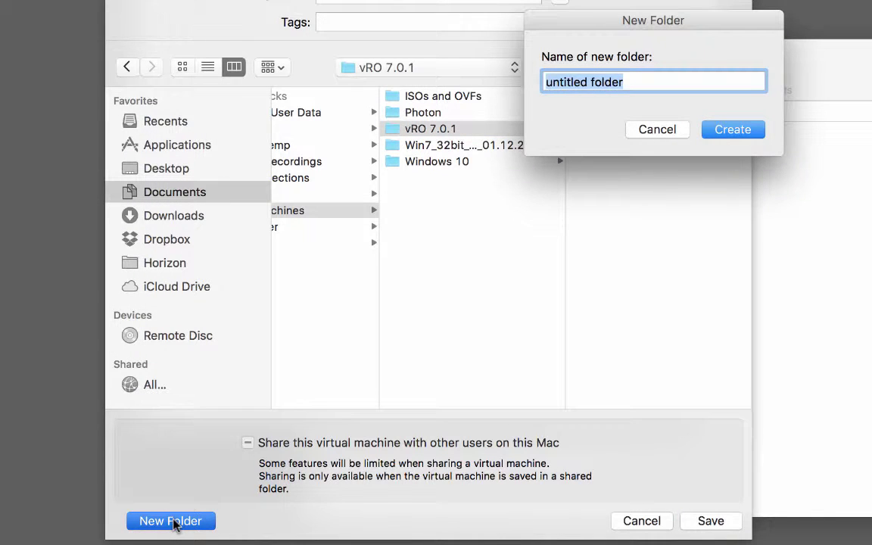
type("ES")
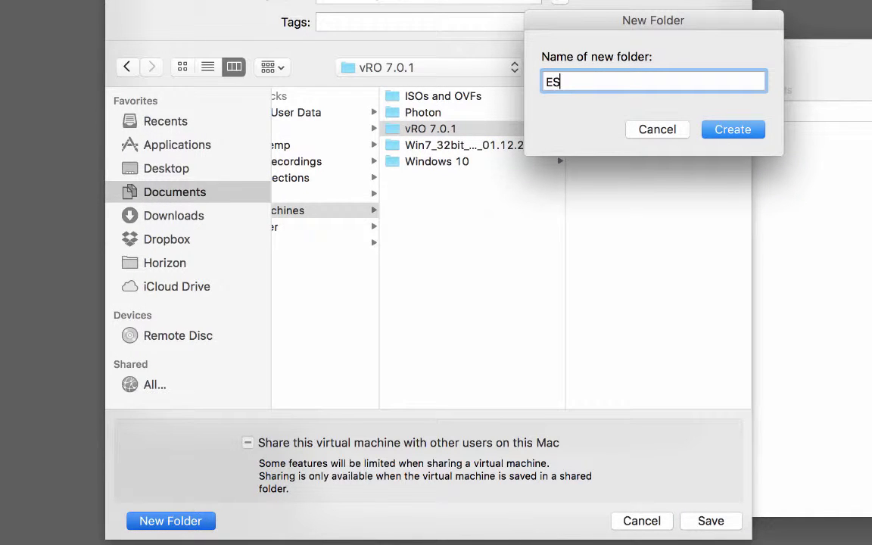
type("Xi 6.0.0U2 Host 1")
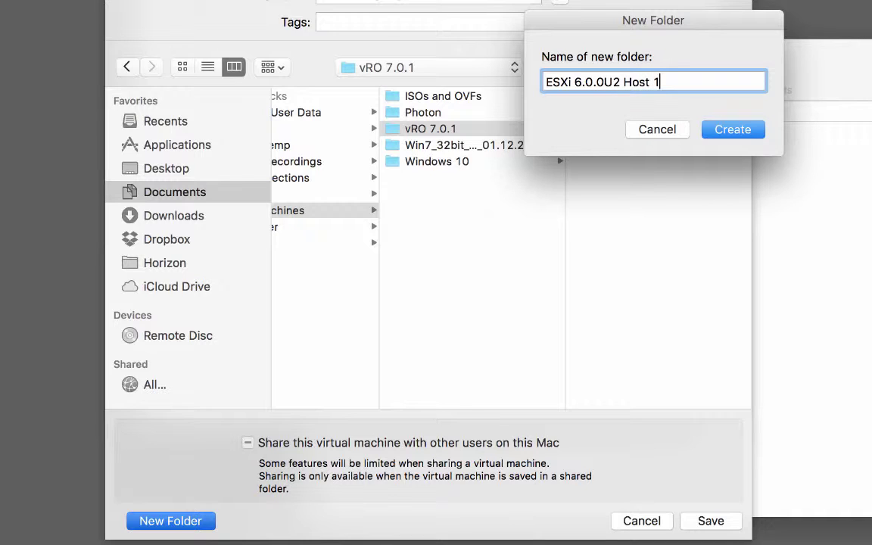
key("Left")
key("super+shift+Left")
key("super+c")
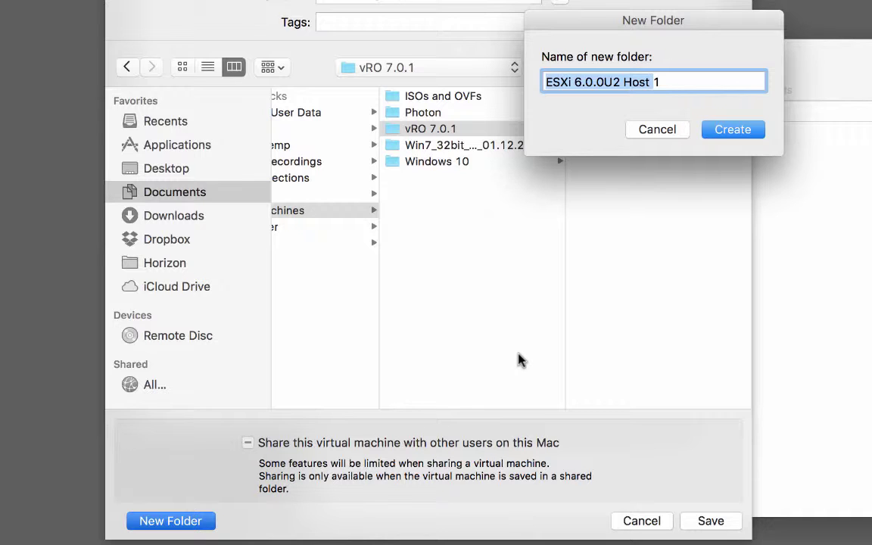
left_click(733, 134)
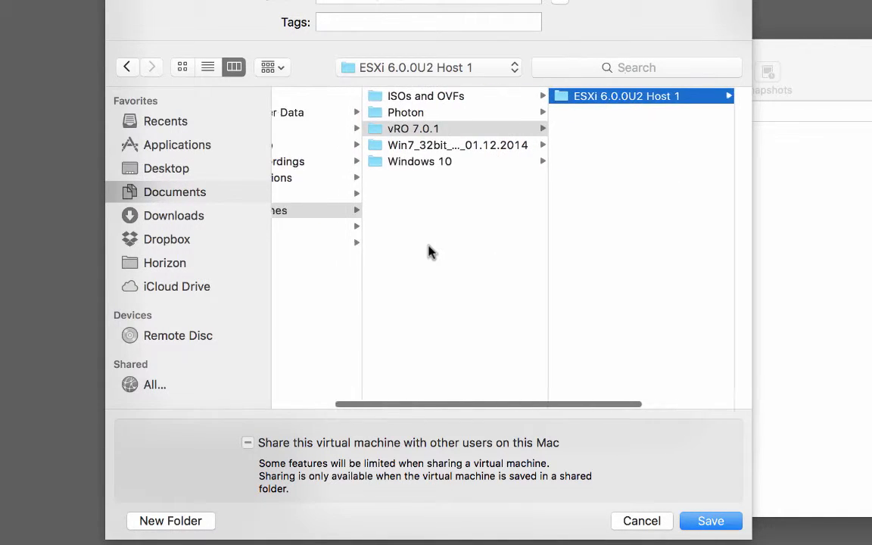
- Create a second folder named 'ESXi 6.0.0U2 Host 2' inside vRO 7.0.1
left_click(386, 126)
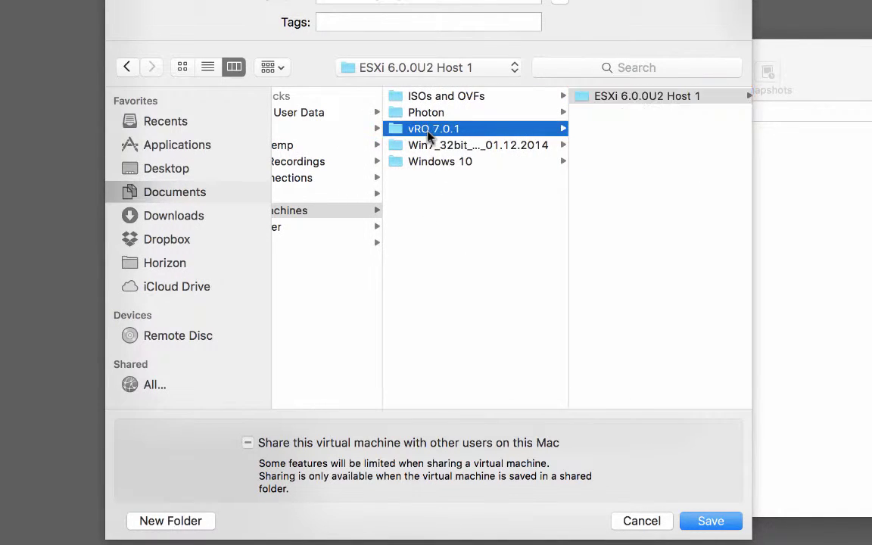
left_click(198, 522)
key("super+v")
type("2")
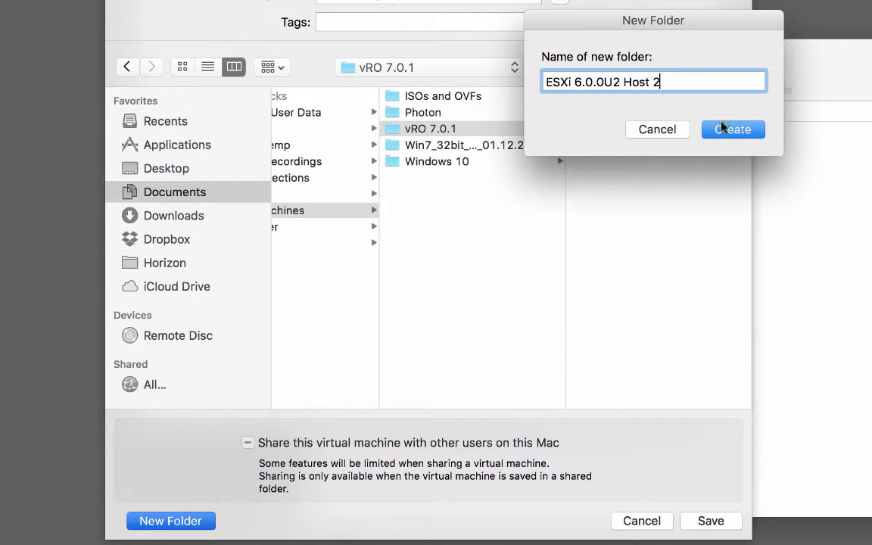
left_click(727, 130)
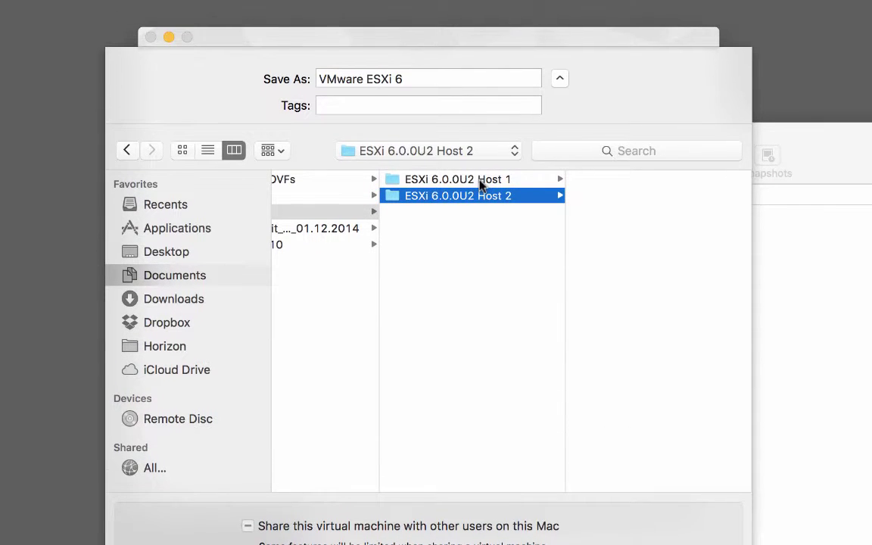
- Save into the Host 1 folder with the VM name 'ESXi 6.0.0U2 Host 1'
left_click(479, 181)
left_click(415, 79)
left_click_drag(415, 79, 252, 75)
key("super+v")
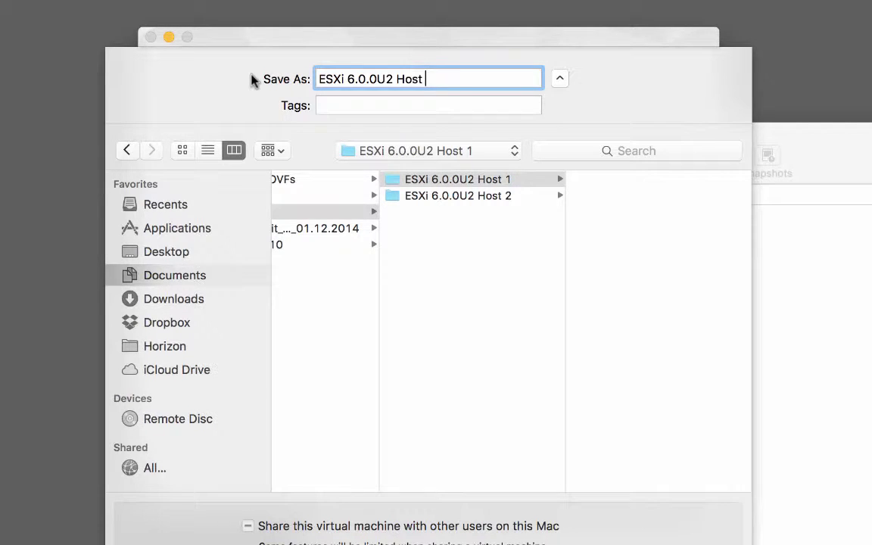
type("1")
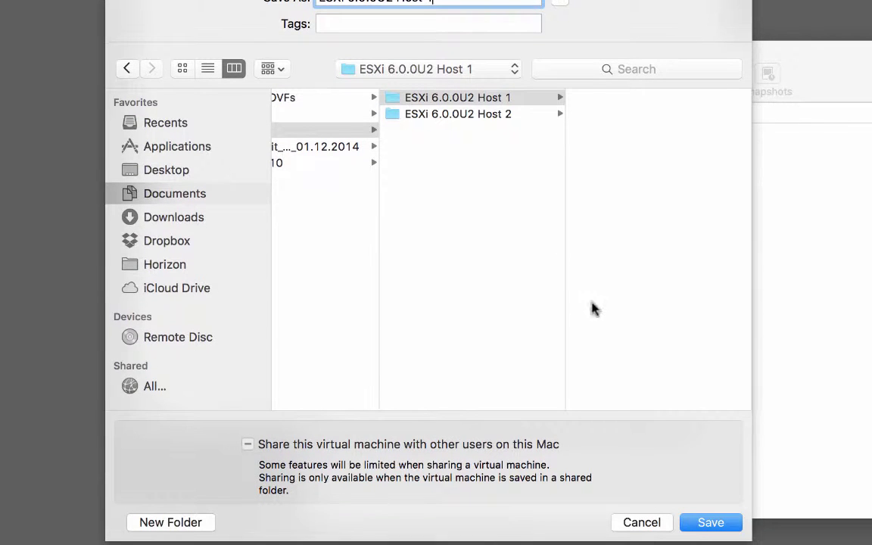
- Save the VM, then give it 2 processor cores and 8192 MB of memory
left_click(712, 520)
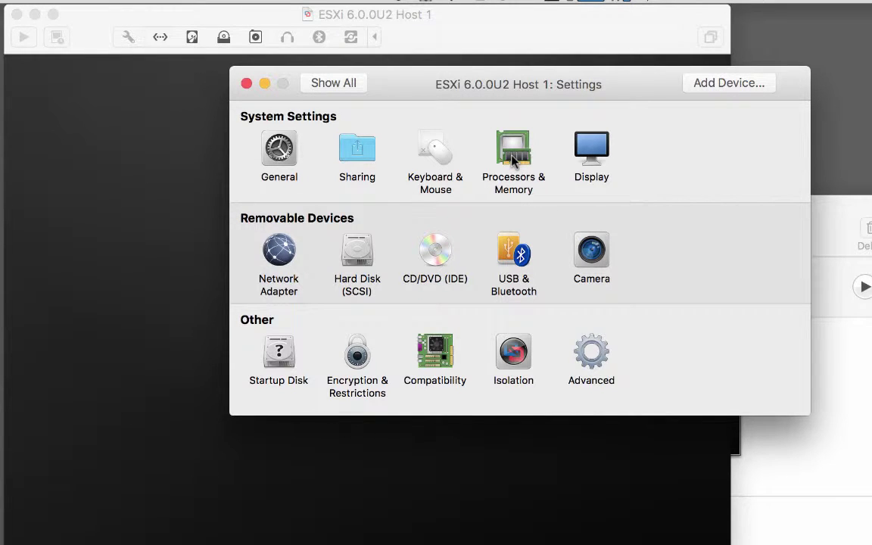
left_click(513, 155)
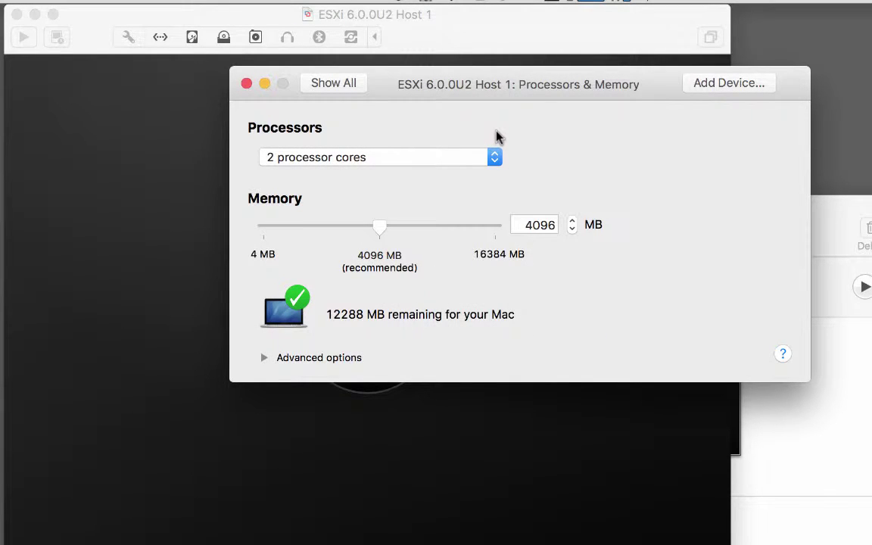
left_click(496, 159)
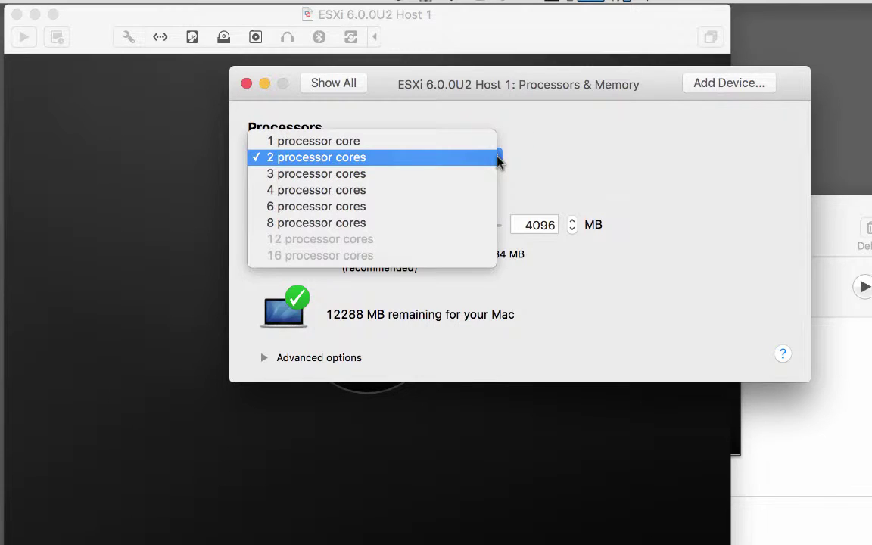
left_click(534, 162)
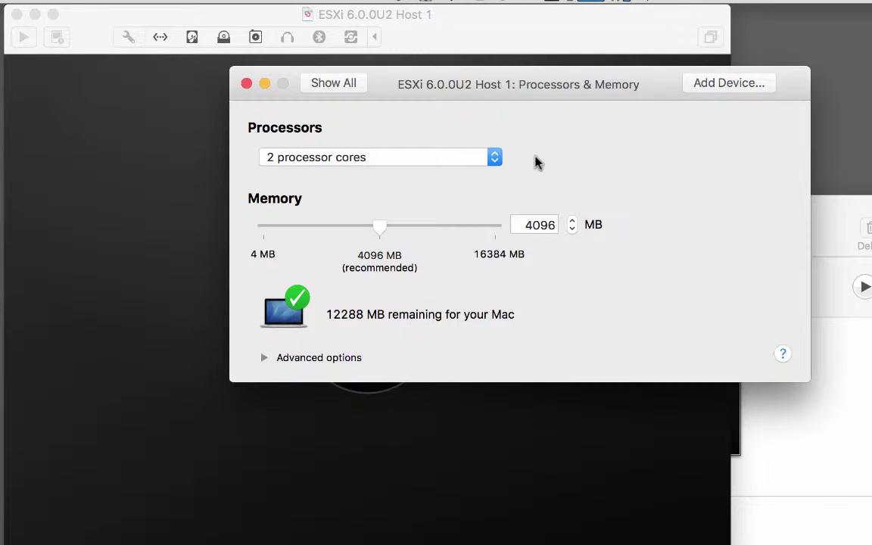
left_click_drag(519, 225, 597, 224)
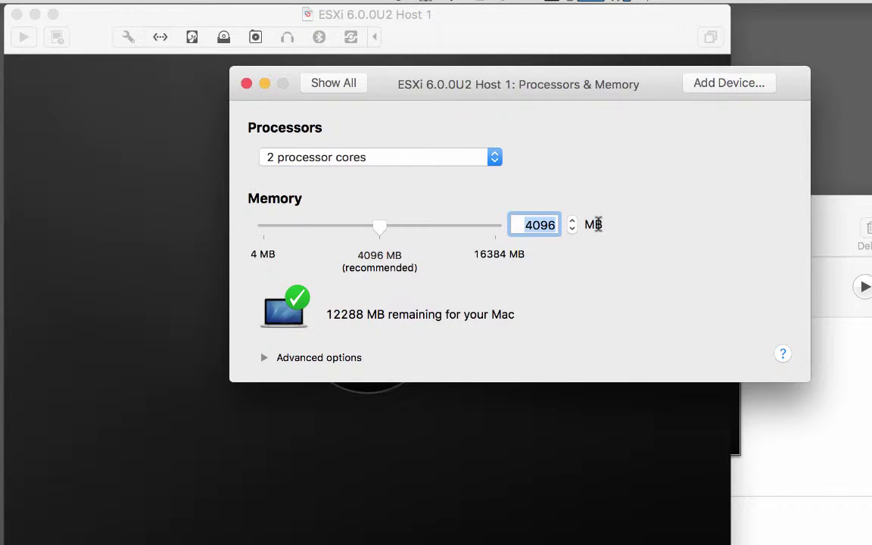
type("8192")
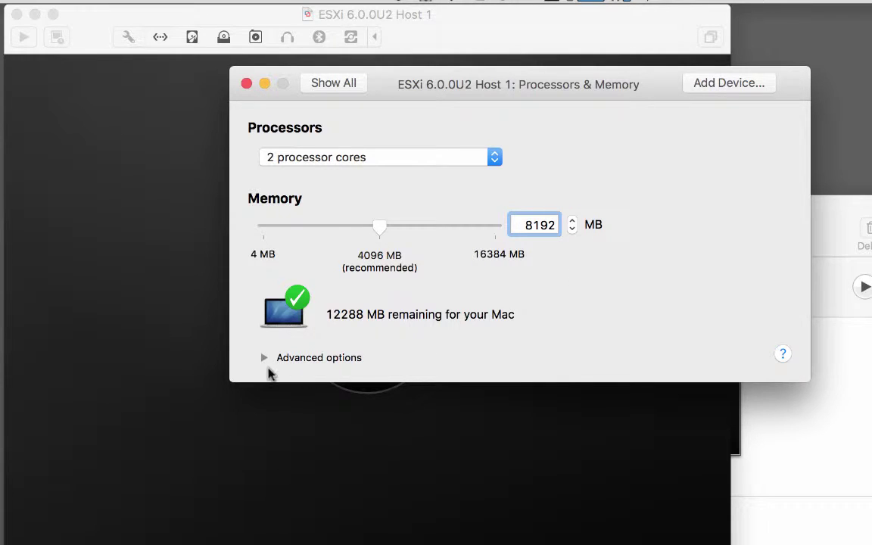
left_click(265, 360)
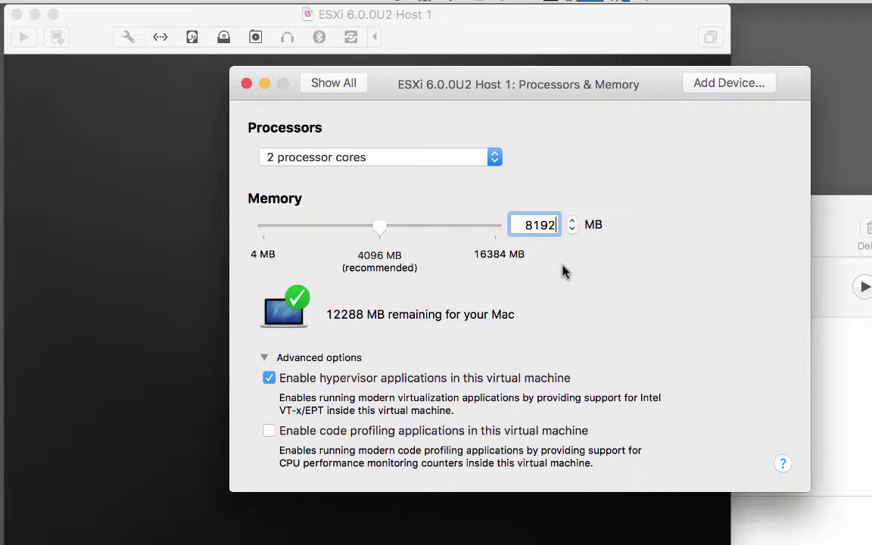
left_click(333, 83)
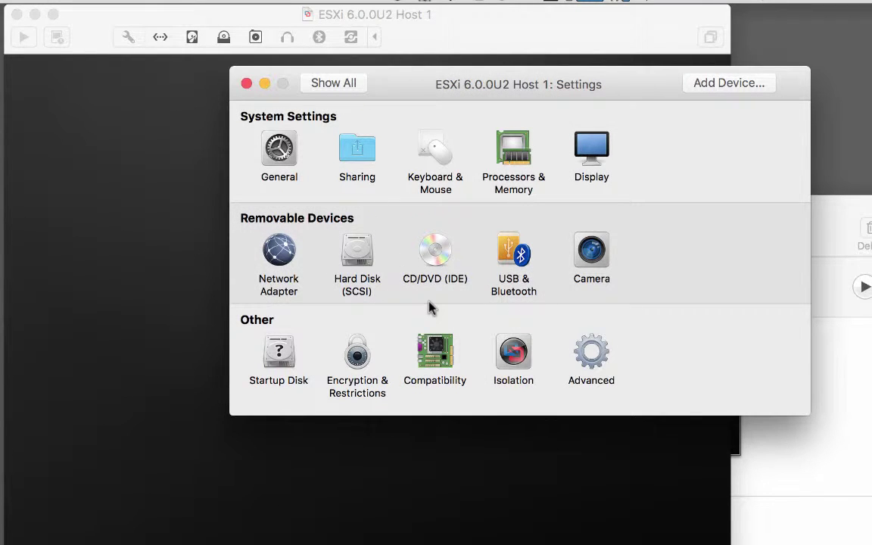
left_click(280, 254)
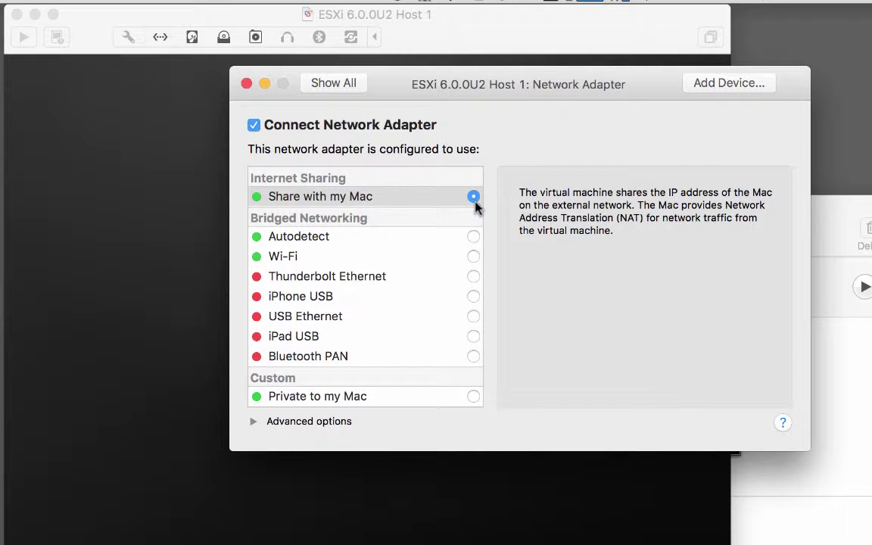
left_click(253, 423)
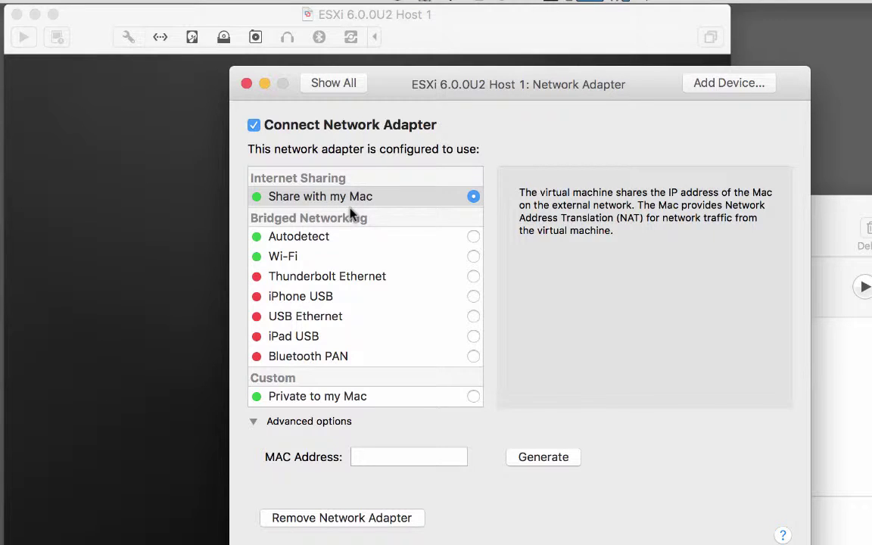
left_click(333, 87)
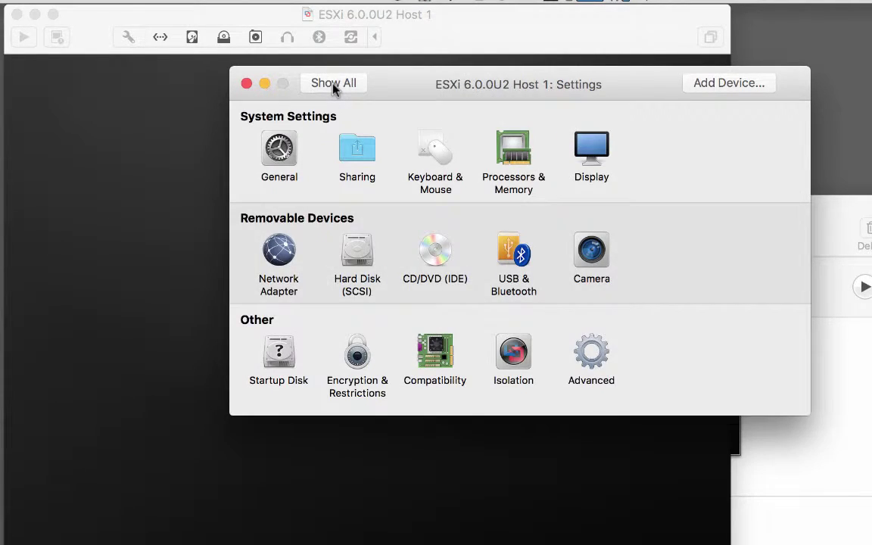
left_click(359, 258)
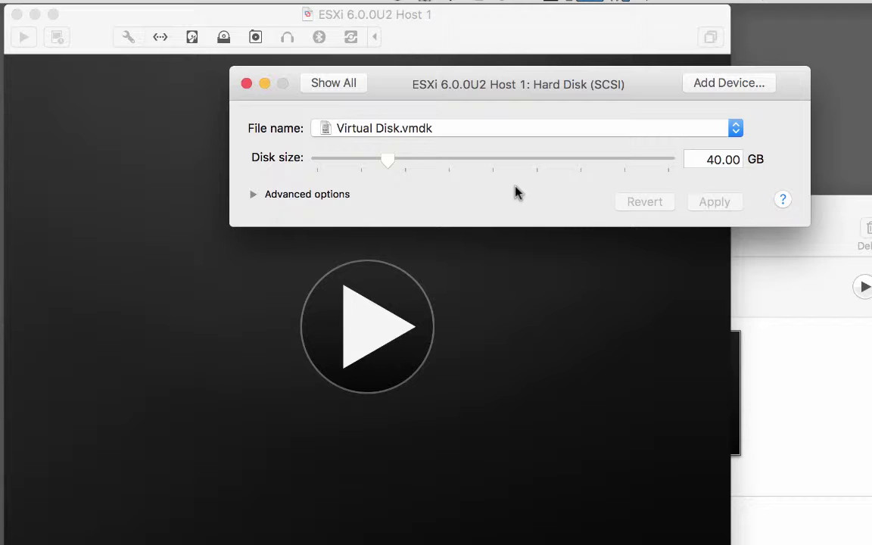
- Confirm the 40 GB hard disk keeps the SCSI bus type and split-file storage
left_click(254, 197)
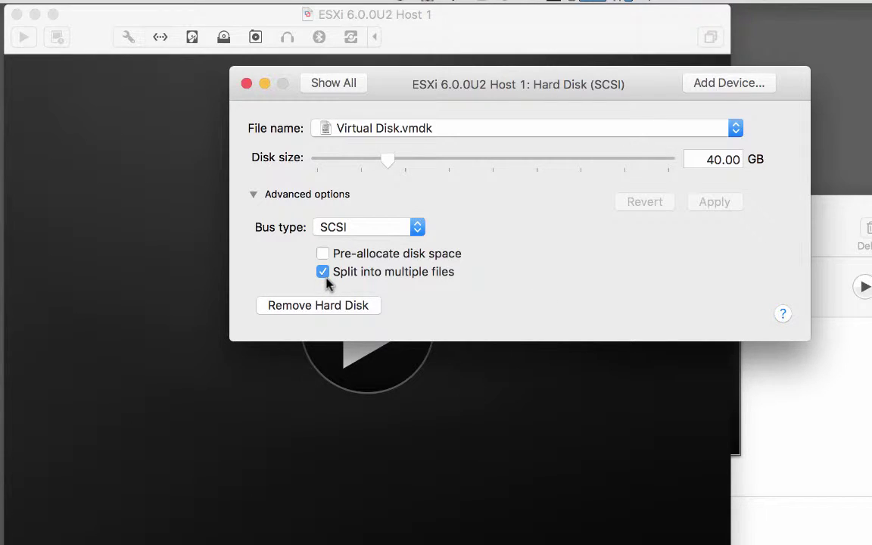
mouse_move(327, 283)
left_click(417, 234)
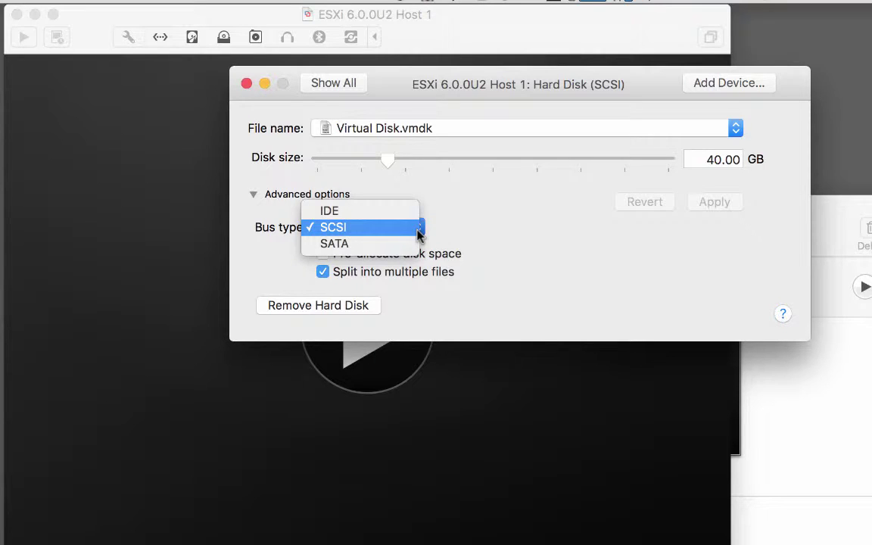
left_click(469, 233)
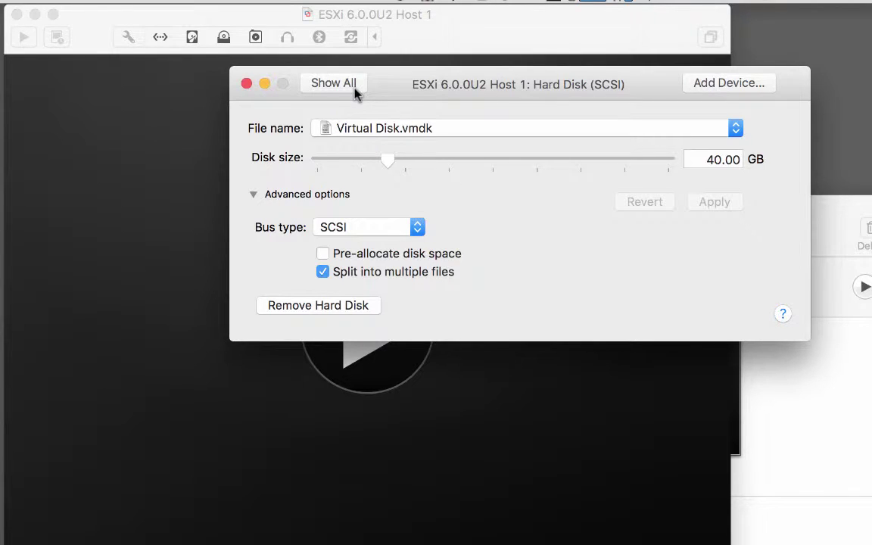
left_click(353, 87)
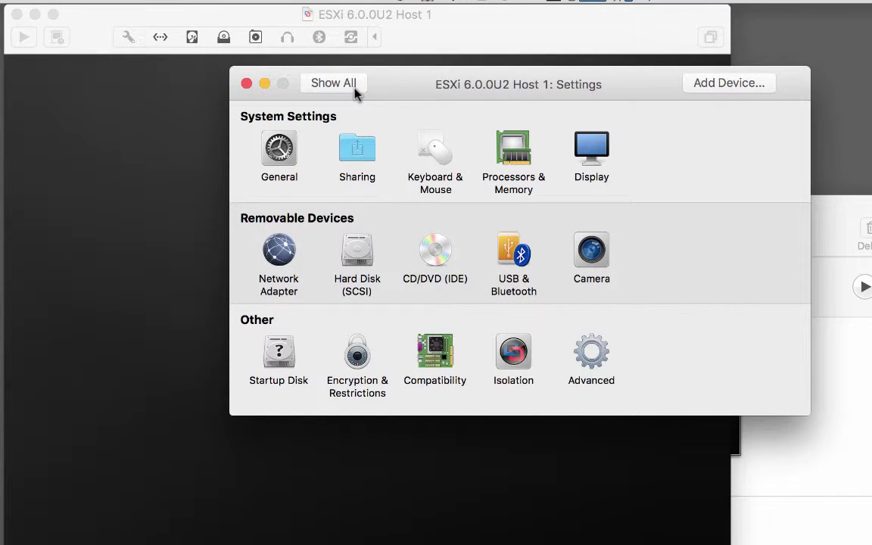
left_click(437, 262)
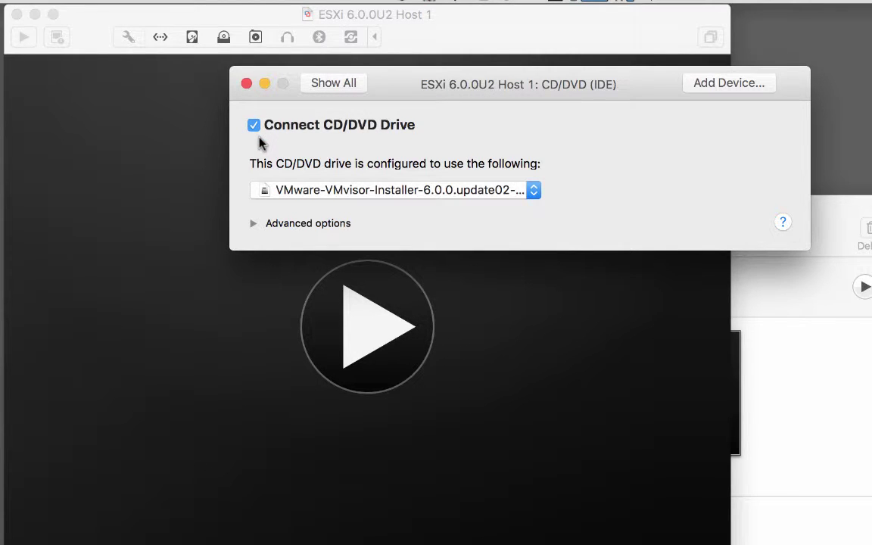
- Keep the VMware-VMvisor-Installer-6.0.0.update02 ISO on the CD/DVD drive, then close Settings
left_click(378, 194)
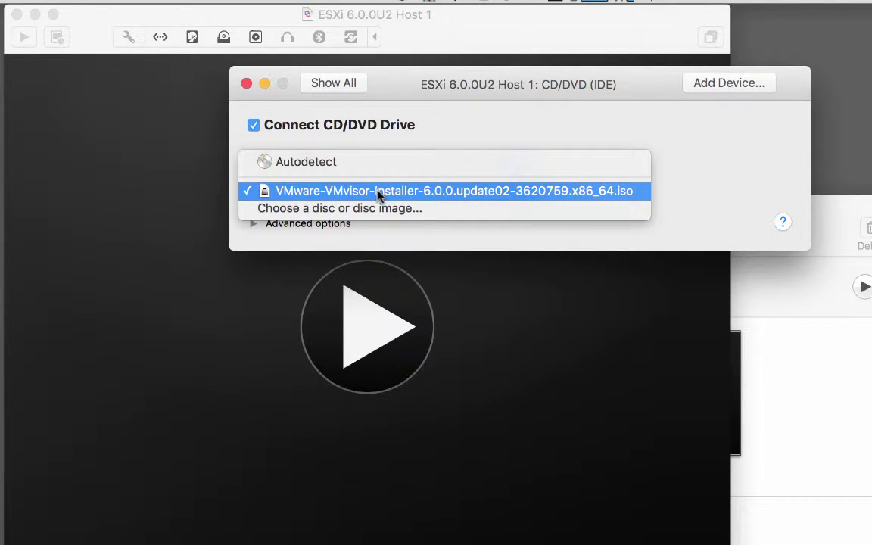
left_click(497, 192)
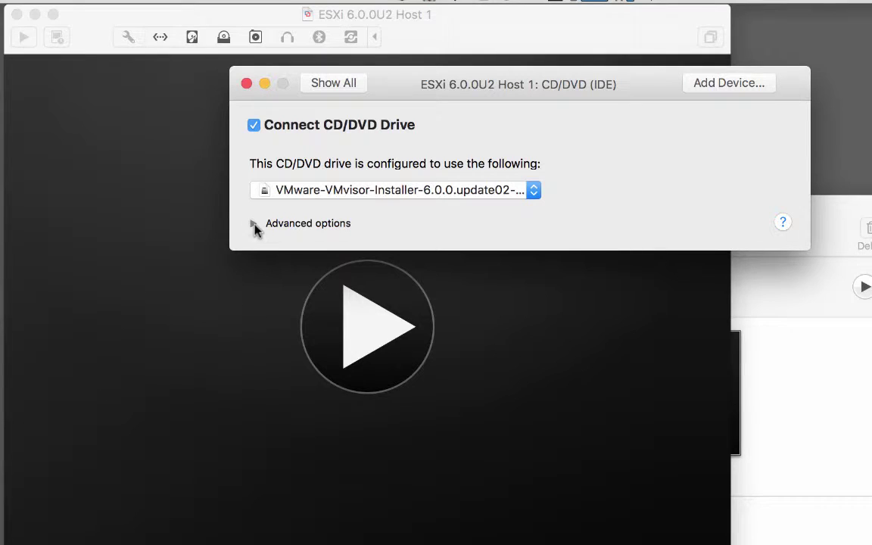
left_click(254, 226)
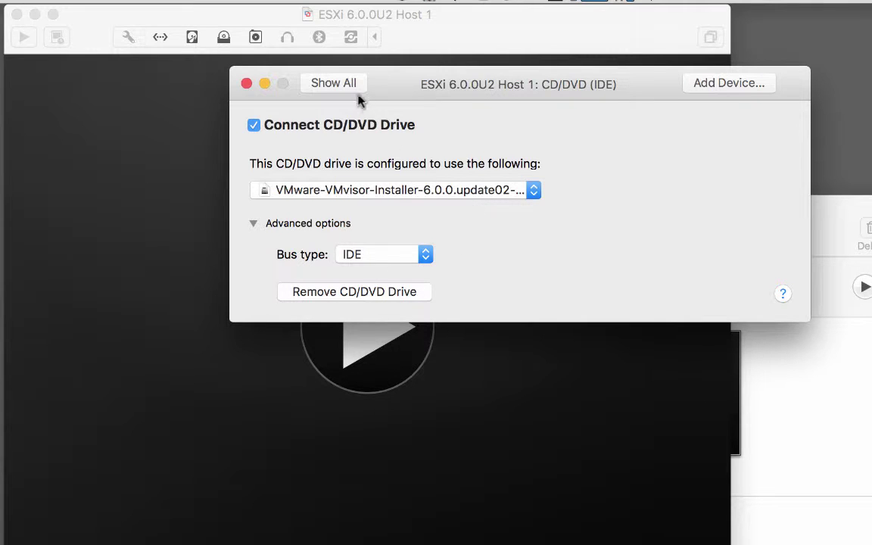
left_click(334, 83)
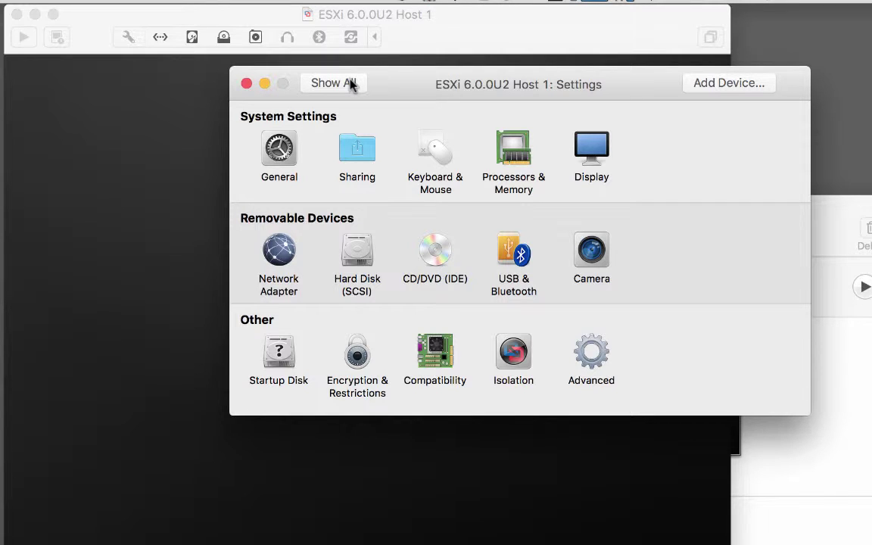
left_click(247, 84)
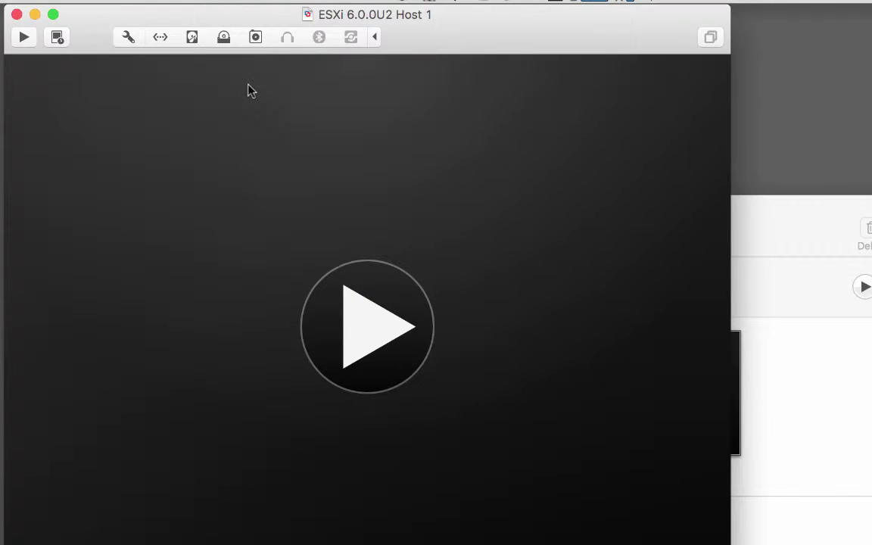
- Power on Host 1 and boot the standard ESXi Installer entry from the boot menu
left_click(361, 331)
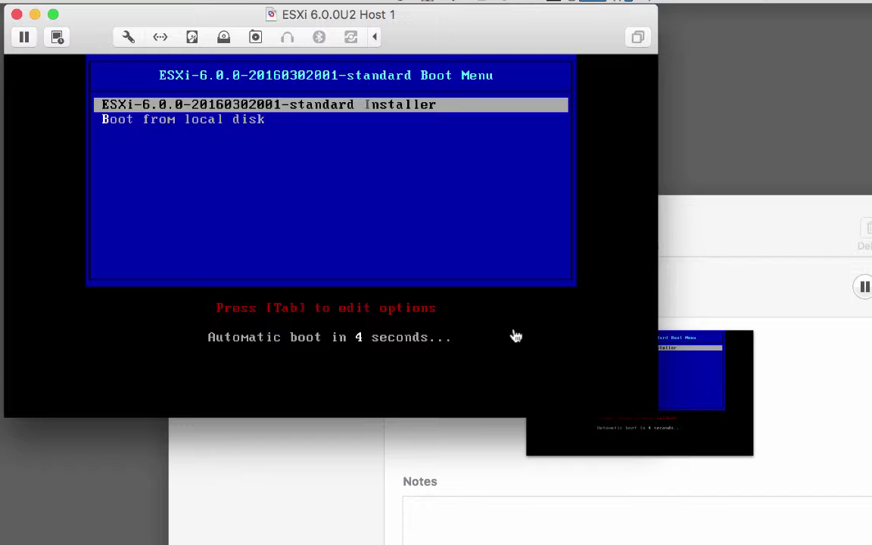
left_click(512, 336)
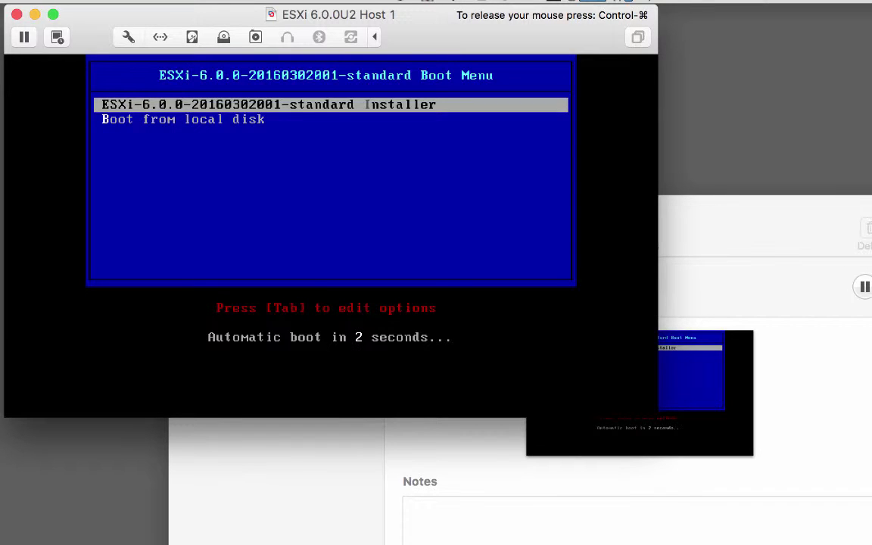
key("Return")
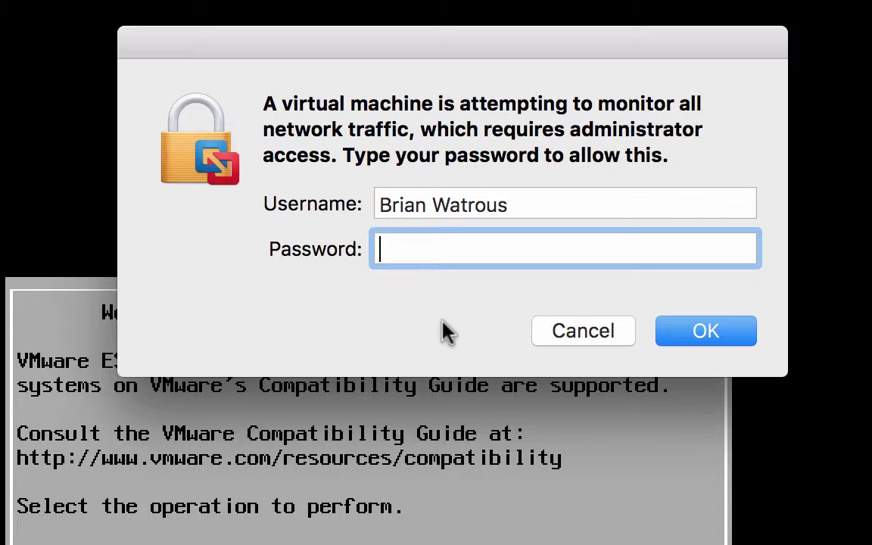
- Enter the Mac administrator password so the VM may monitor all network traffic
type("•••••••••••")
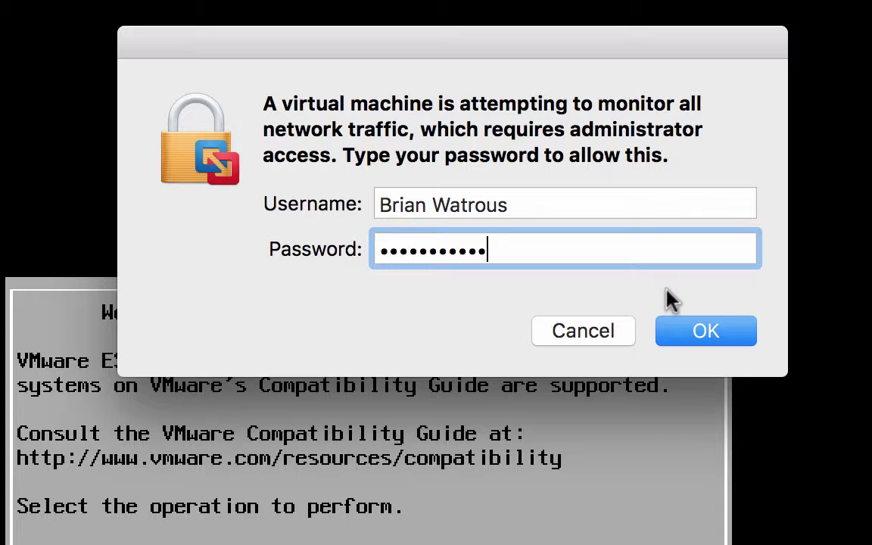
left_click(709, 333)
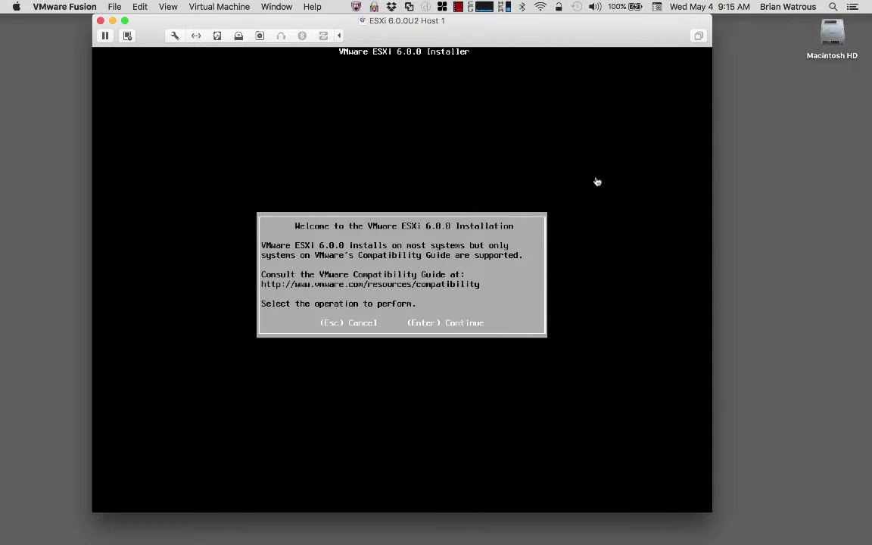
- Capture input in the VM and continue past the ESXi 6.0.0 welcome screen
left_click(596, 182)
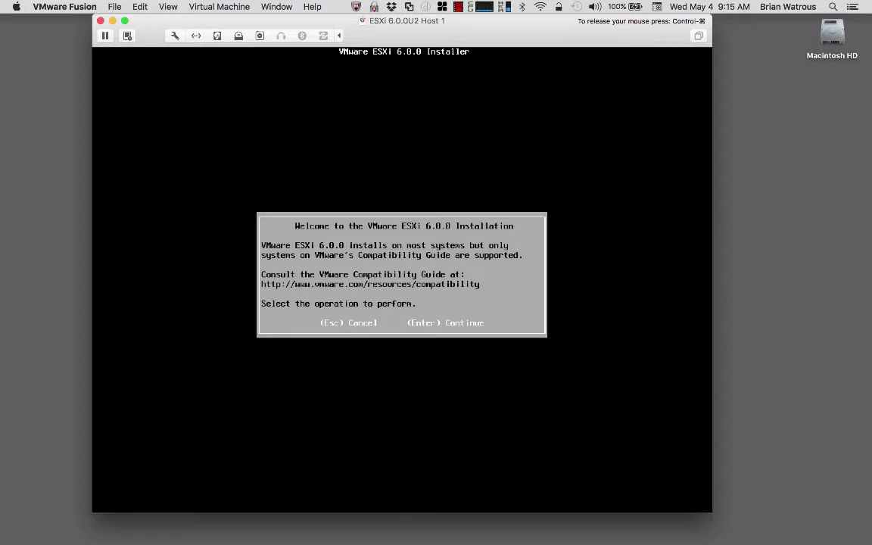
key("Return")
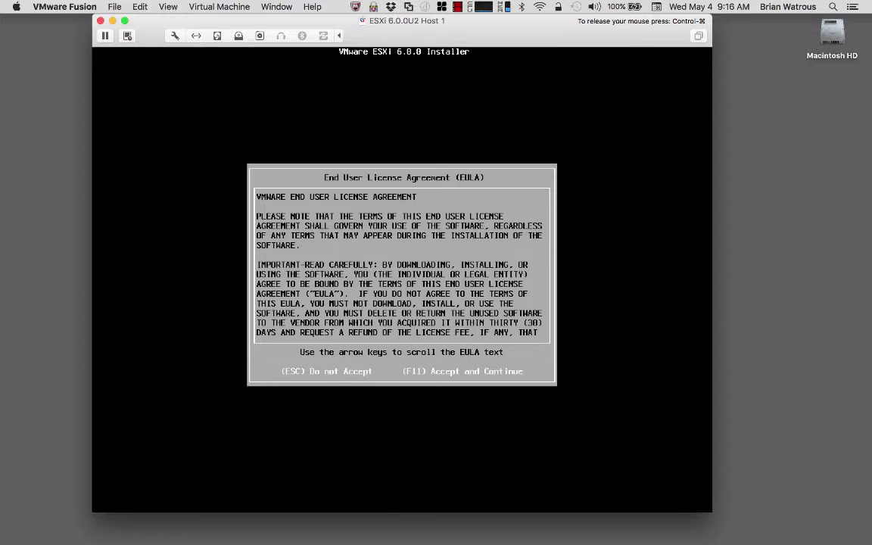
- Accept the EULA, install onto the 40 GiB local virtual disk, and keep US Default keyboard
key("F11")
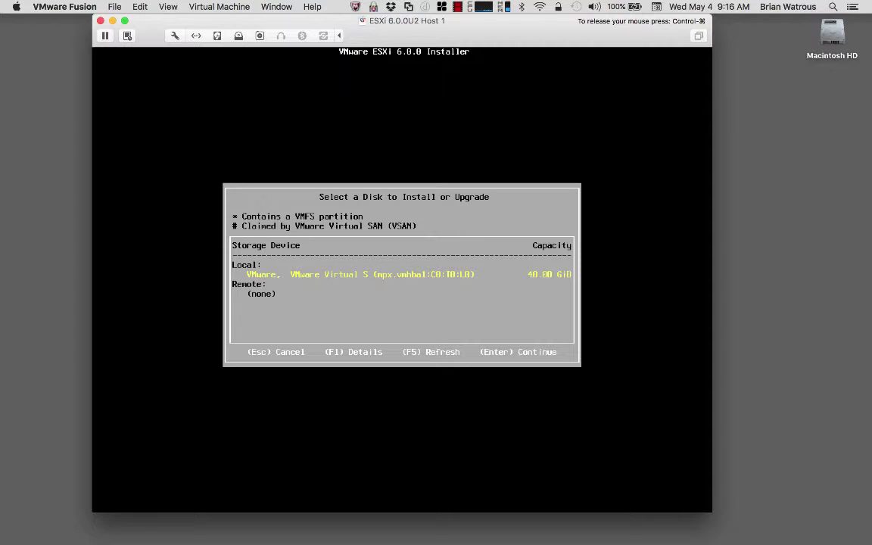
key("Return")
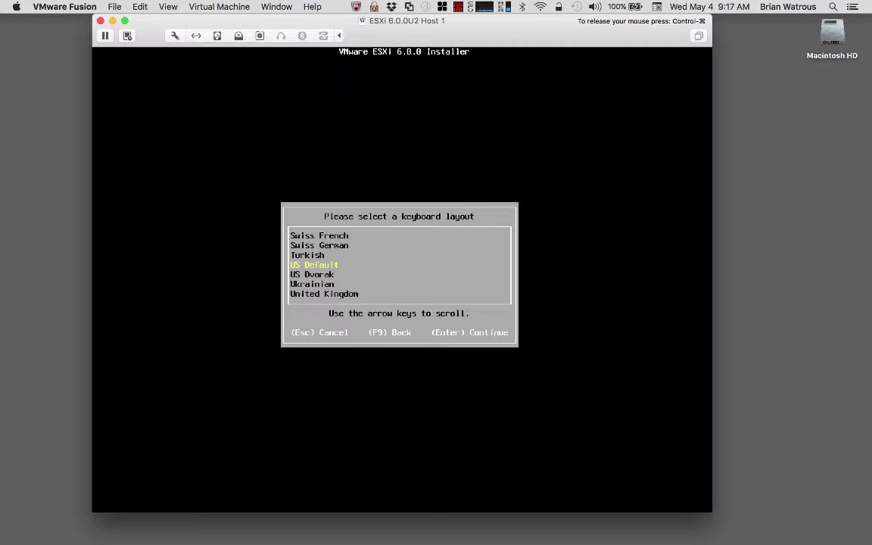
key("Return")
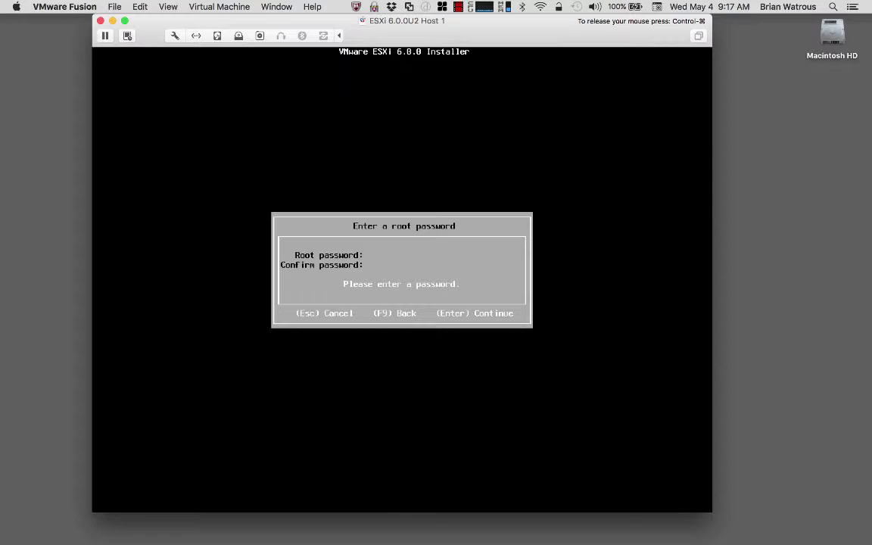
- Enter and confirm a matching ESXi root password
type("**")
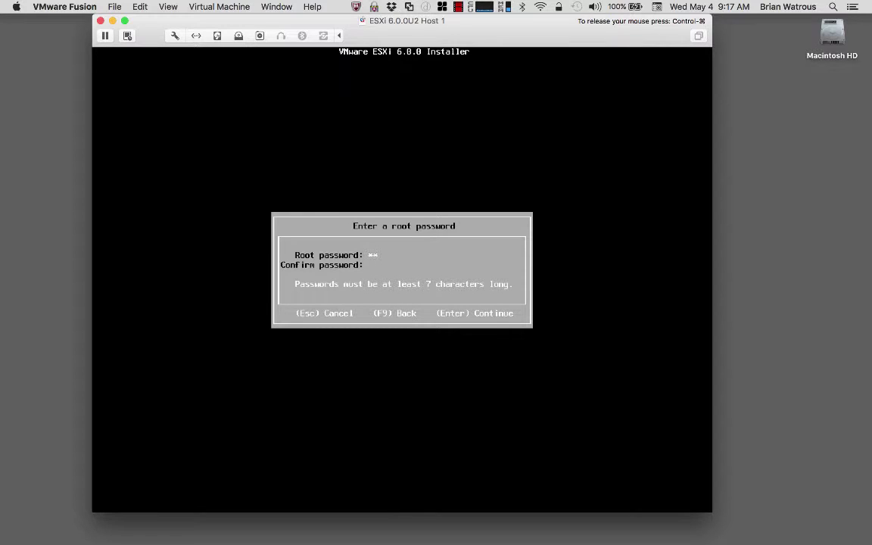
type("******")
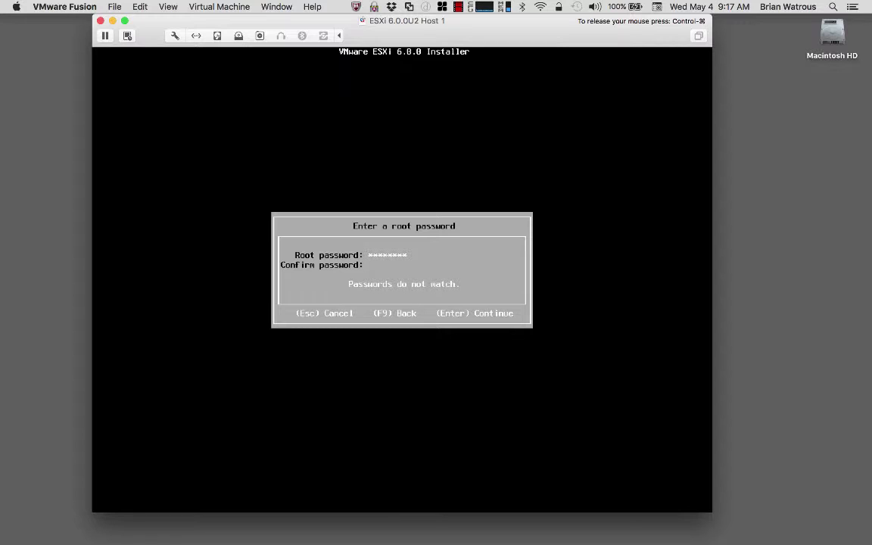
type("********")
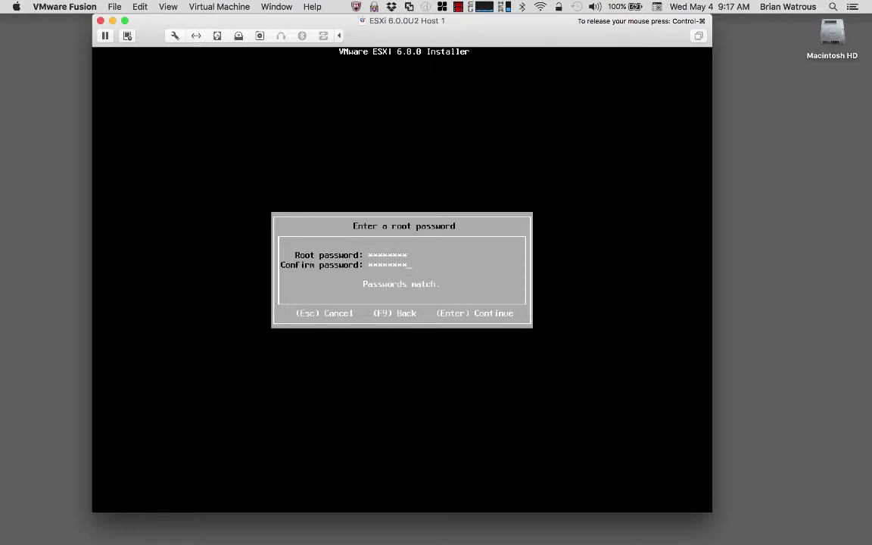
key("Return")
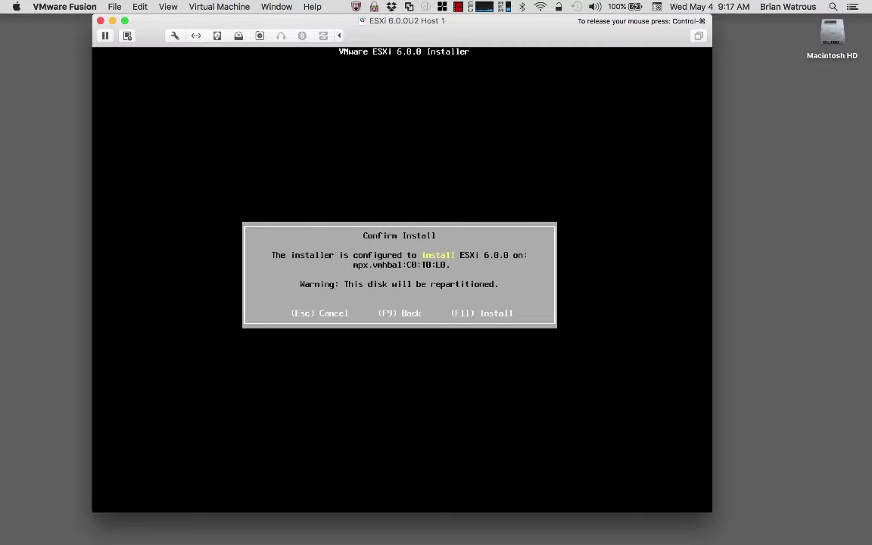
- Start installing ESXi 6.0.0 onto mpx.vmhba1:C0:T0:L0 and wait for Installation Complete
key("F11")
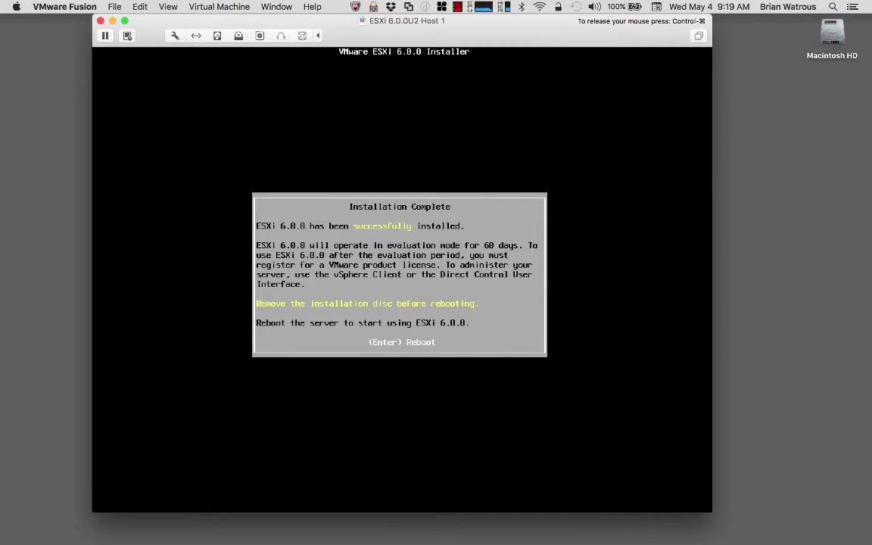
- Reboot the host and wait for the ESXi console showing DHCP address 172.16.245.132
key("Return")
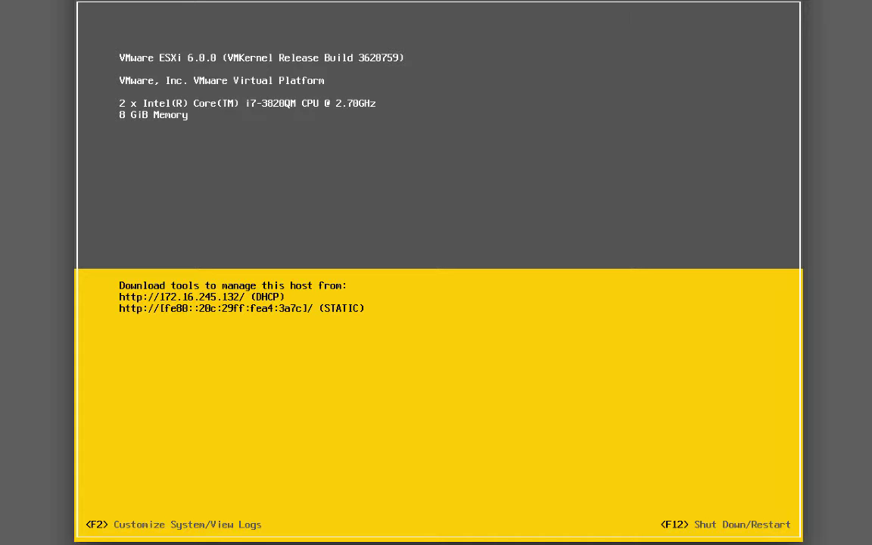
- Log in to ESXi System Customization as root with the root password
key("F2")
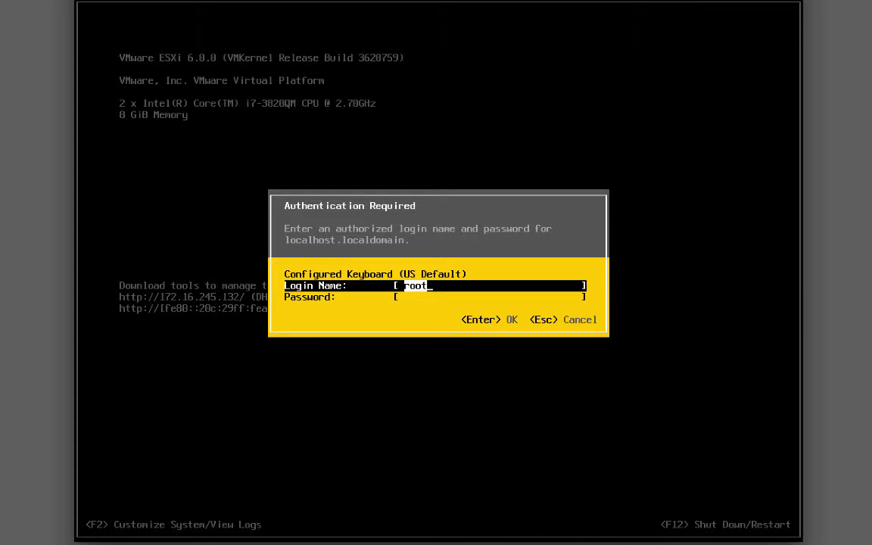
key("Tab")
type("vmware")
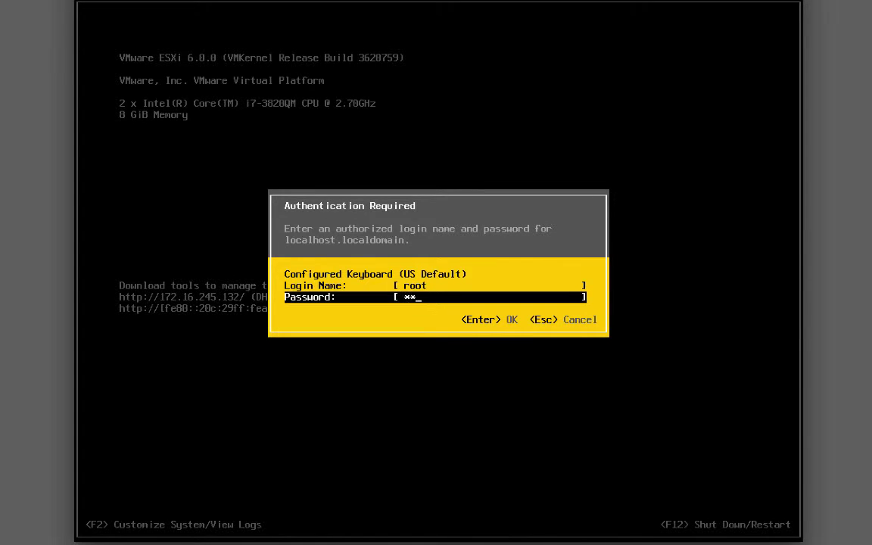
type("12")
key("Return")
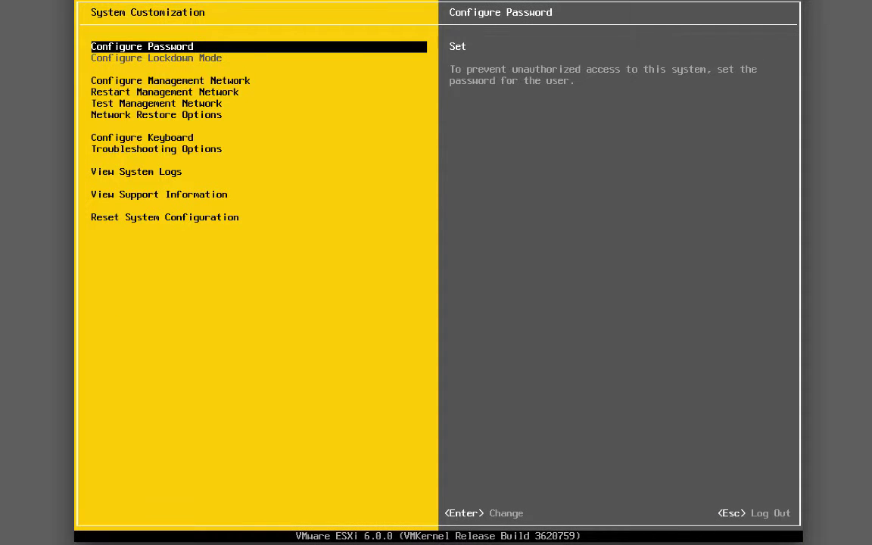
- Go into Configure Management Network and open IPv4 Configuration
key("Down")
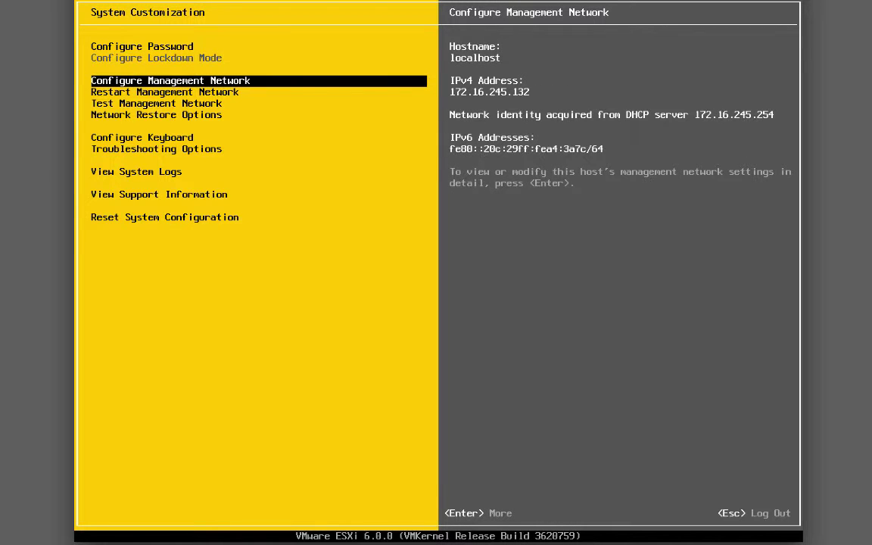
key("Return")
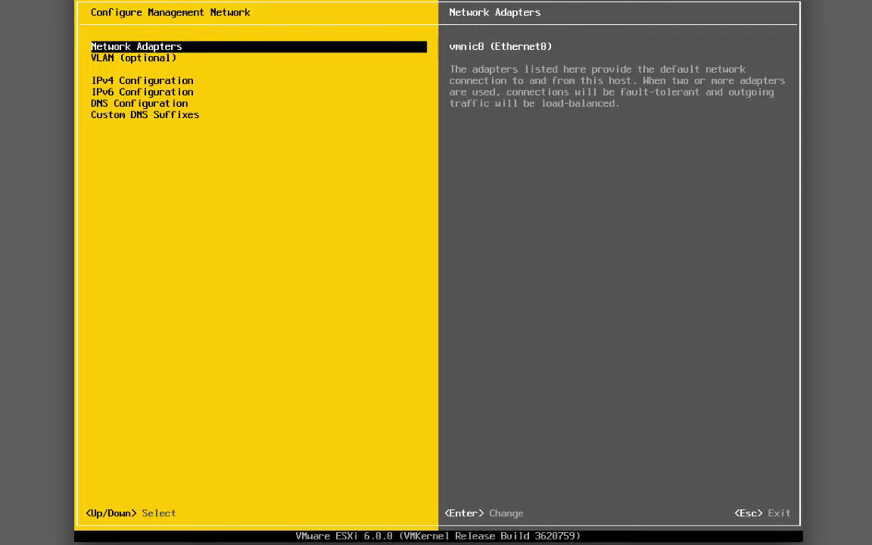
key("Down")
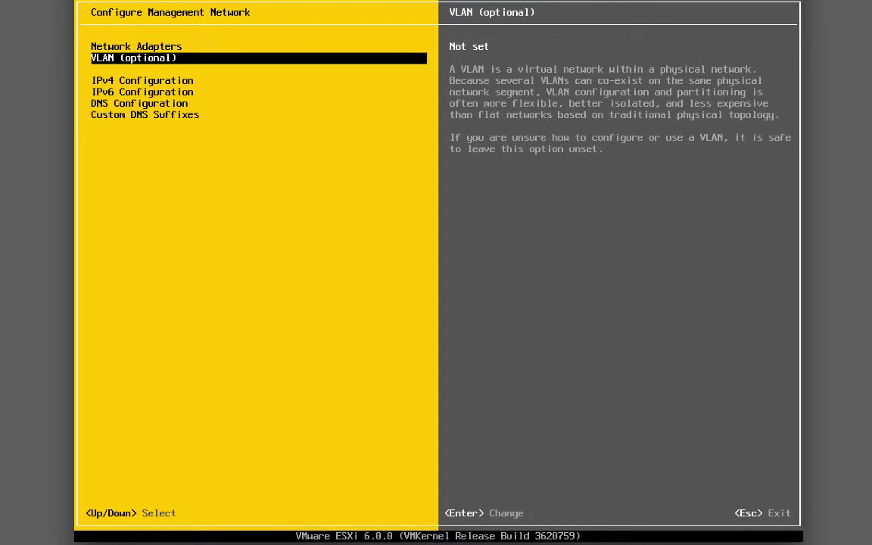
key("Down")
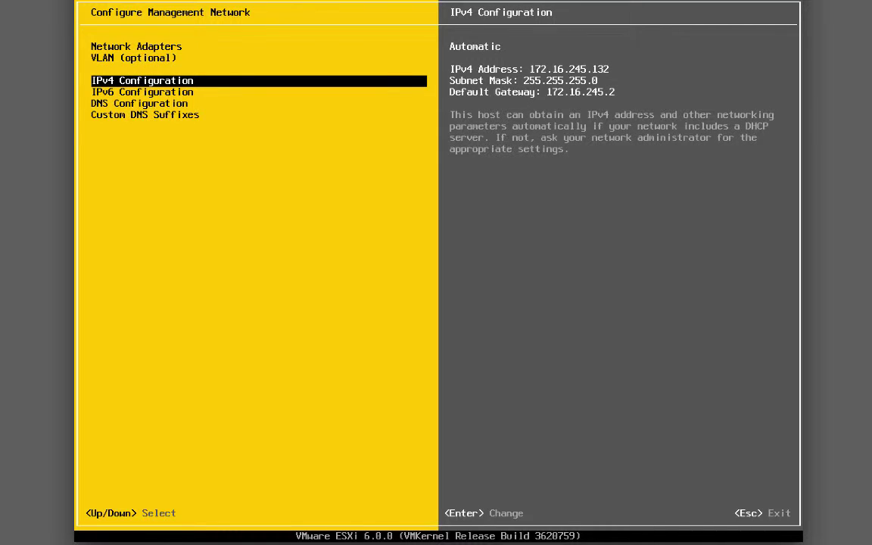
key("Return")
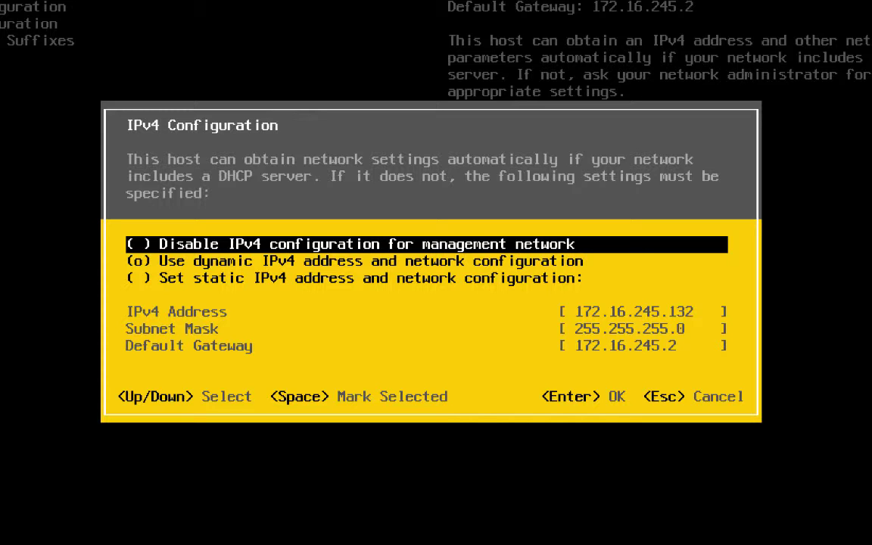
- Switch IPv4 to static: address 172.16.245.101, mask 255.255.255.0, gateway 172.16.245.2, and save
key("Down")
key("Down")
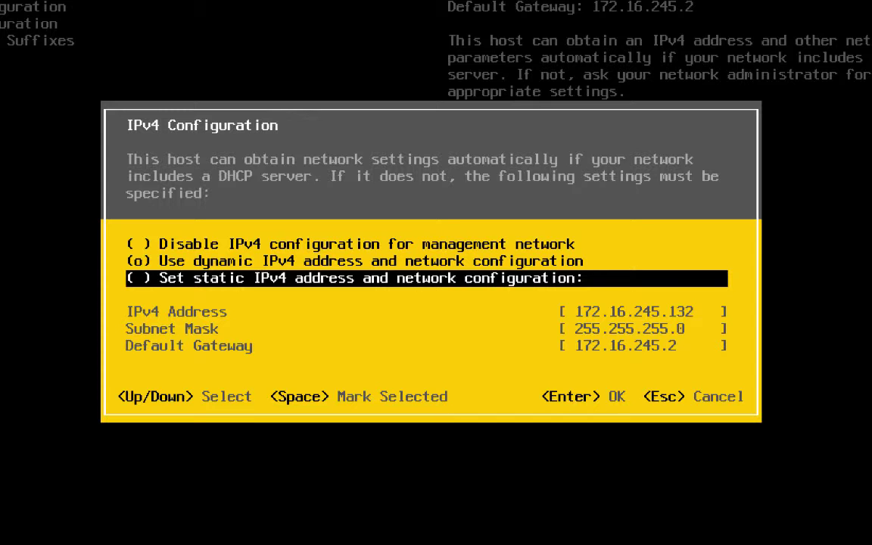
key("space")
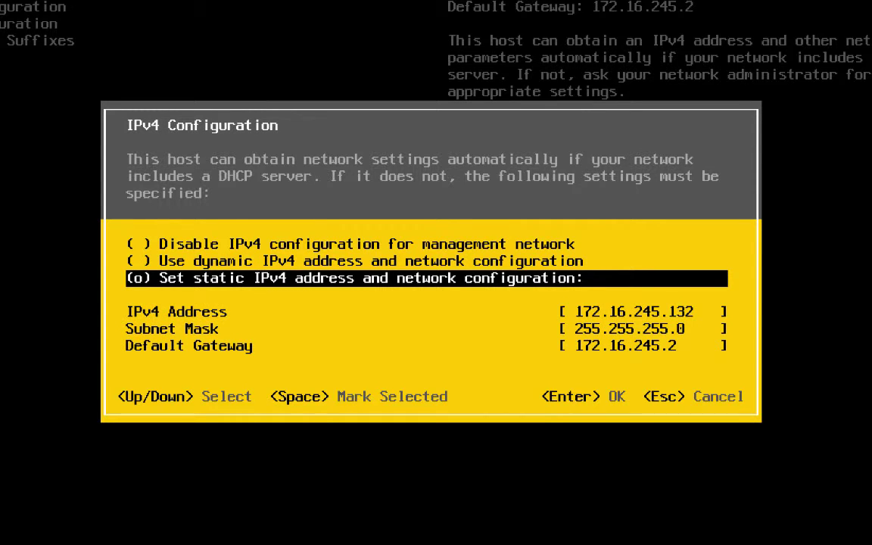
key("Down")
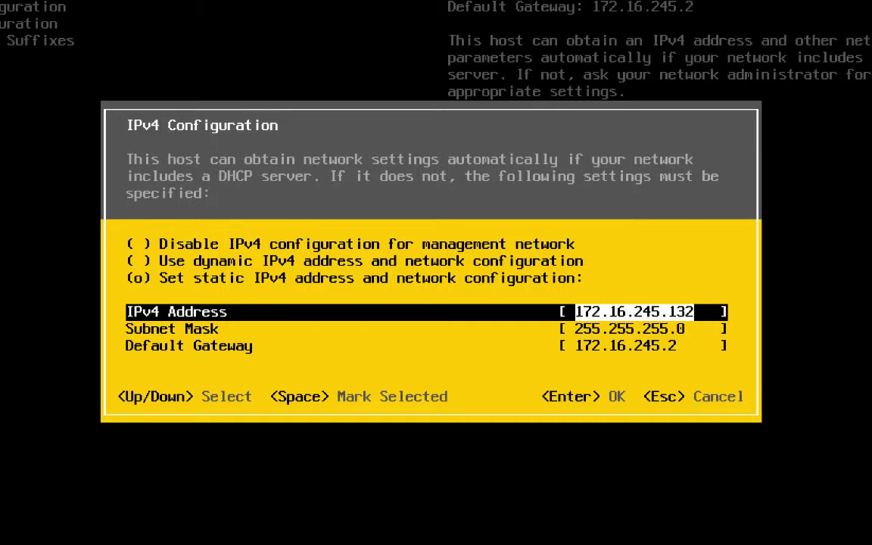
key("Right")
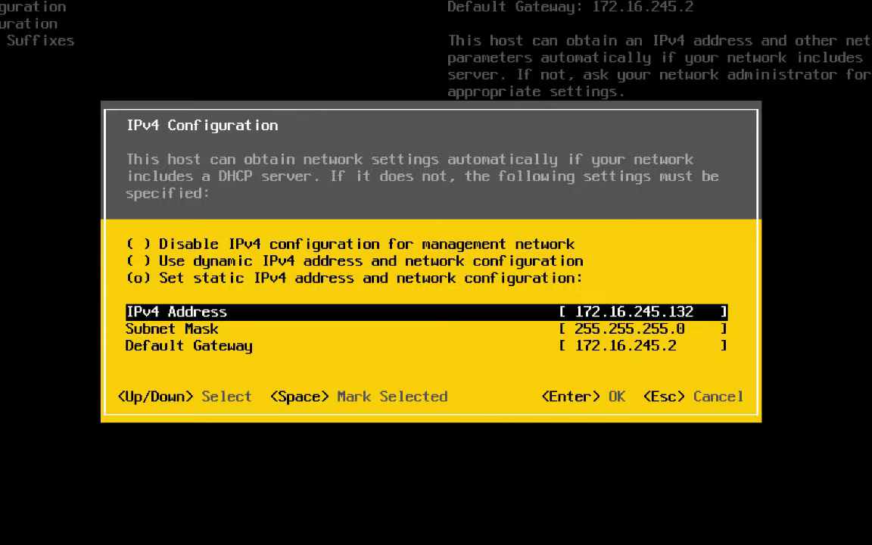
key("BackSpace")
key("BackSpace")
type("01")
key("Down")
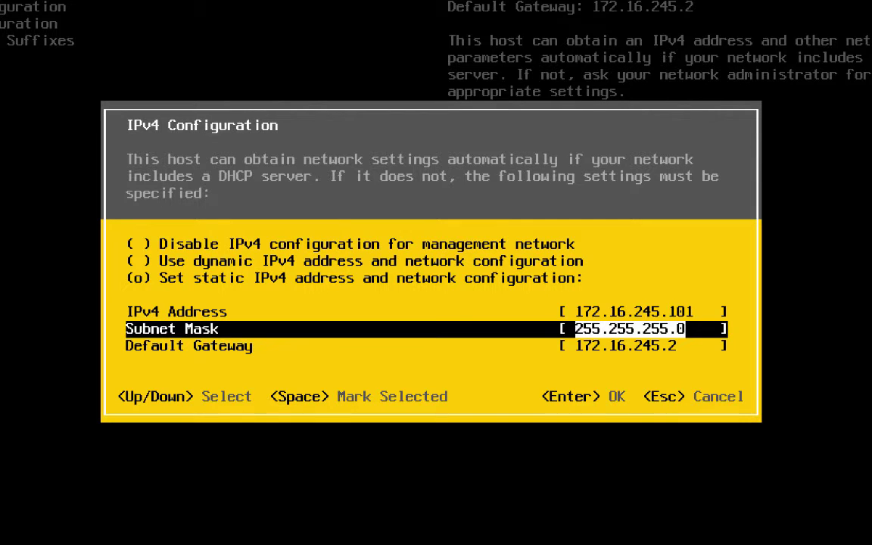
key("Down")
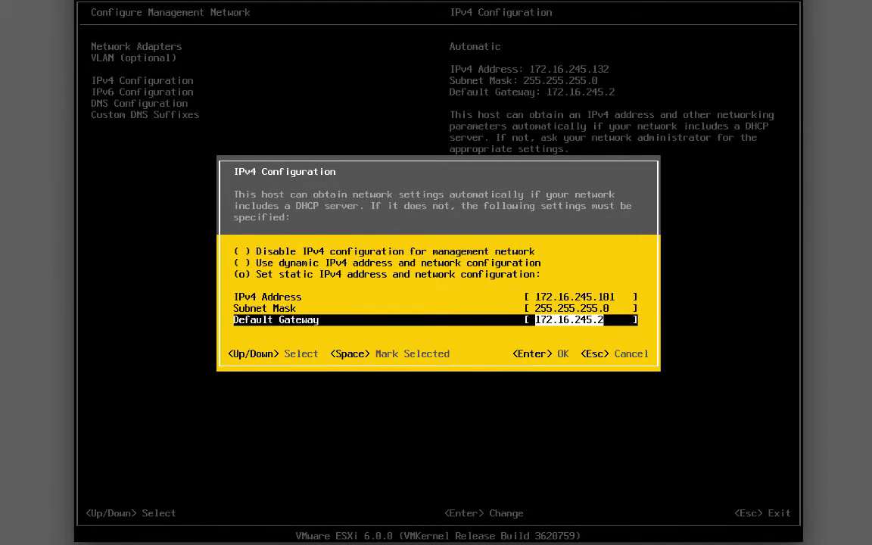
key("Return")
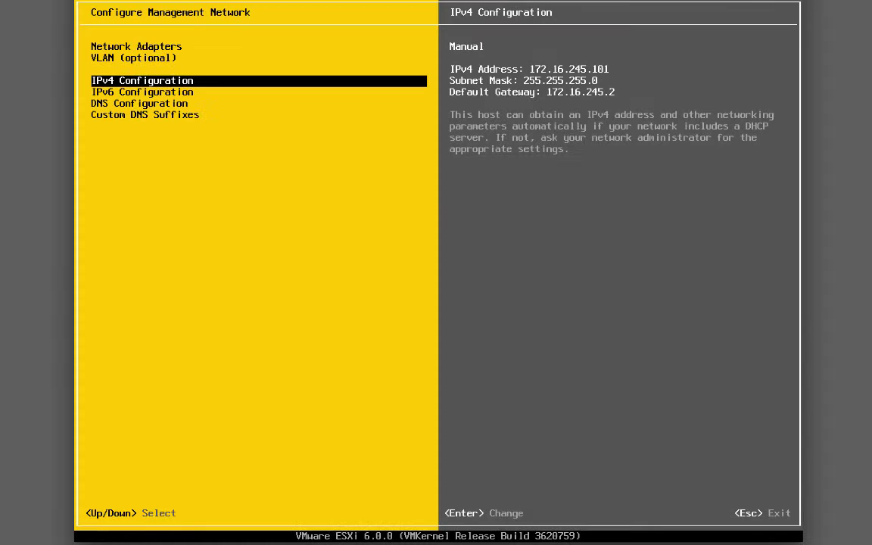
- Set primary DNS 10.0.0.100 and hostname esxi01.vvork.info, then exit to the apply-changes prompt
key("Down")
key("Down")
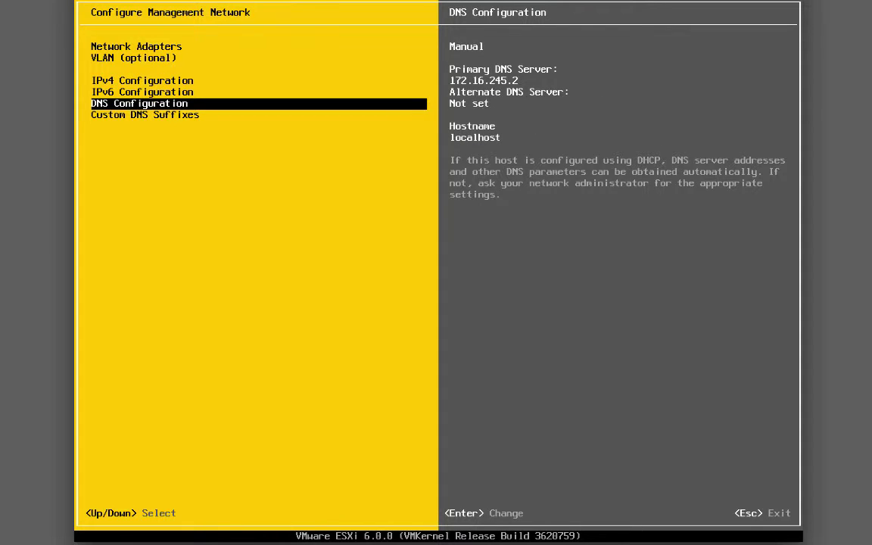
key("Return")
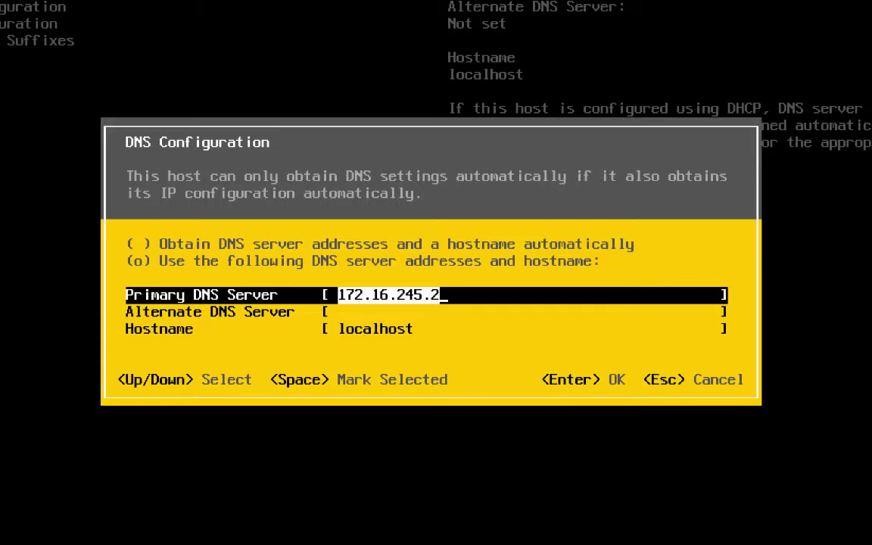
key("BackSpace")
type("10.")
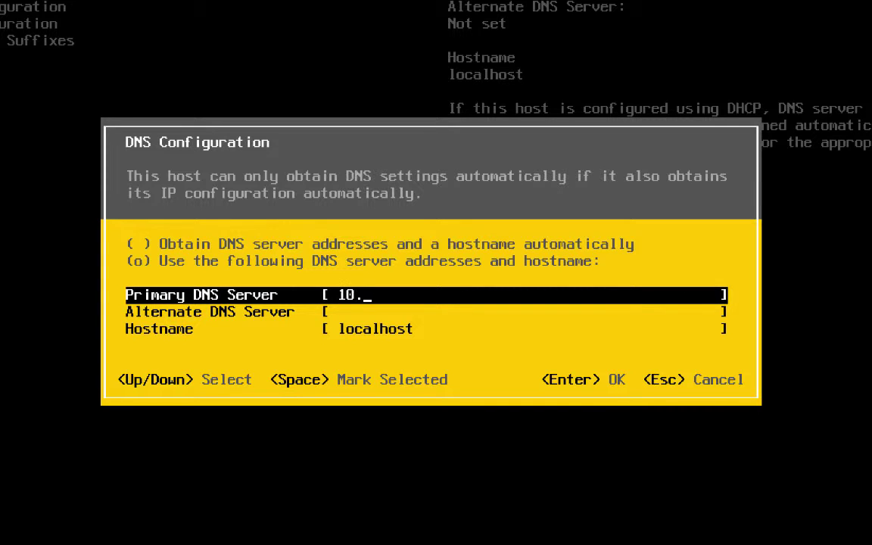
type("0.0.0.100")
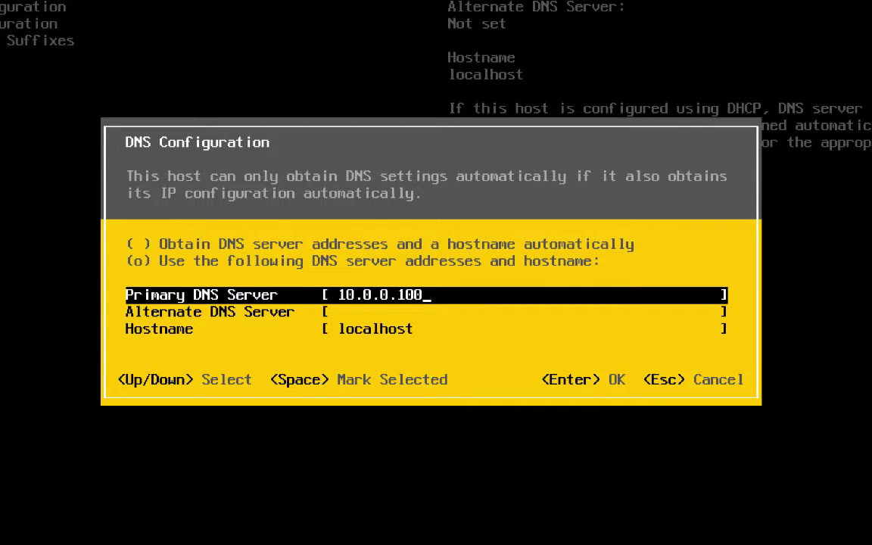
key("Down")
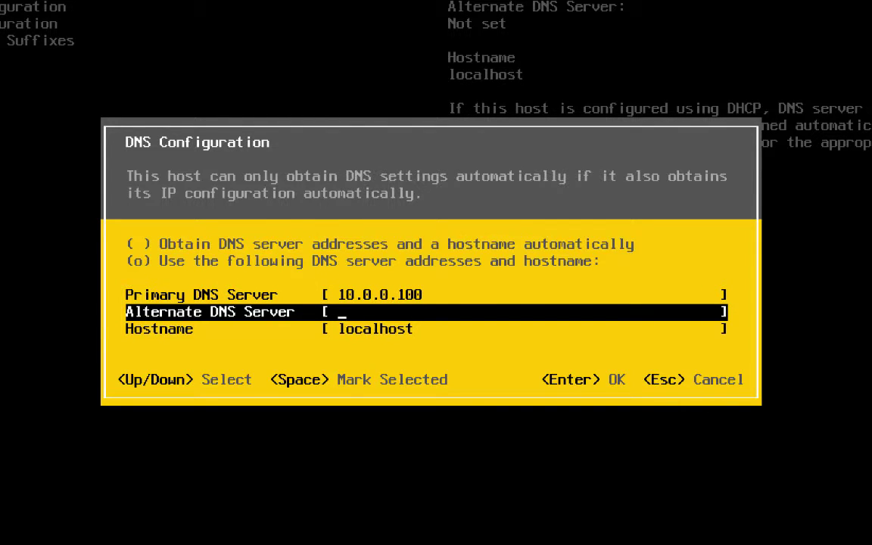
key("Down")
key("BackSpace")
type("esxi01.vvork.info")
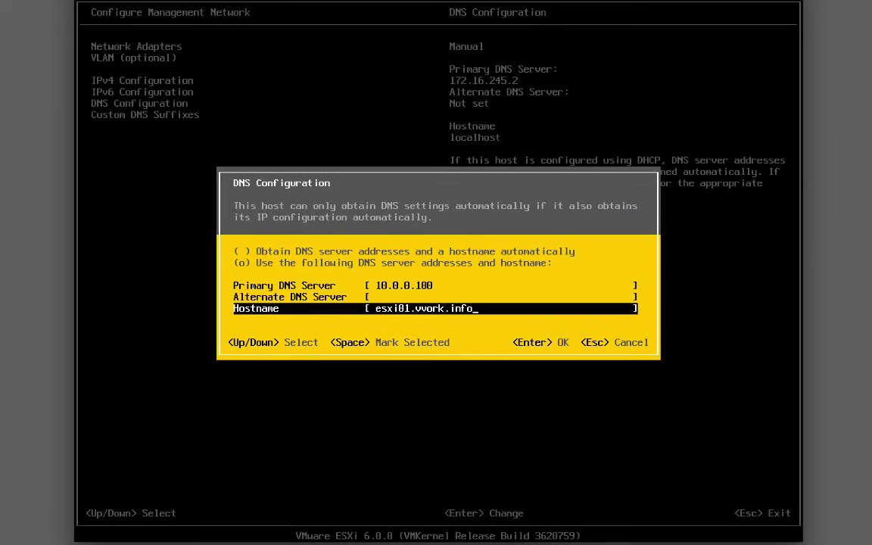
key("Return")
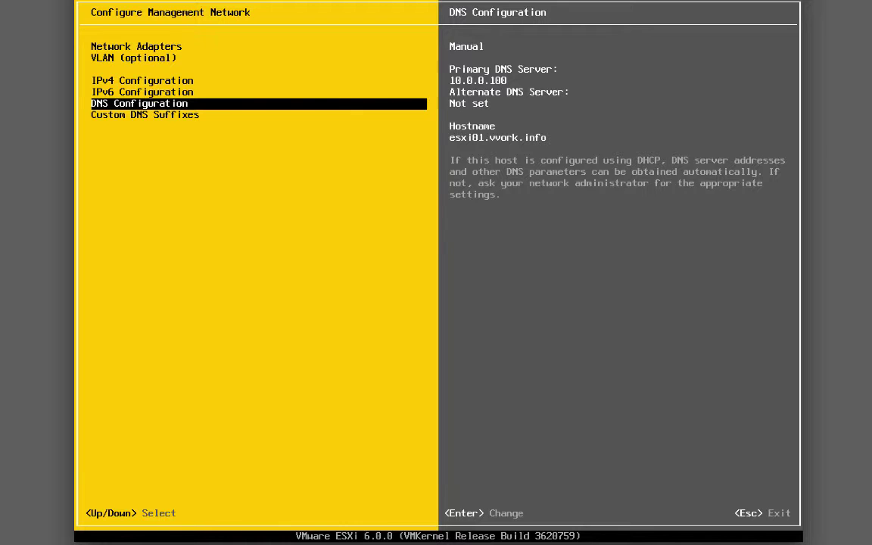
key("Escape")
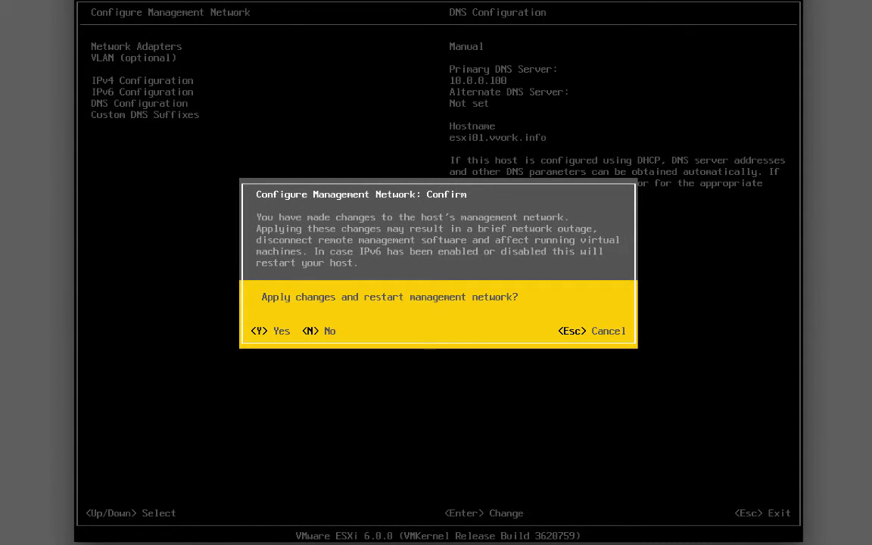
key("Escape")
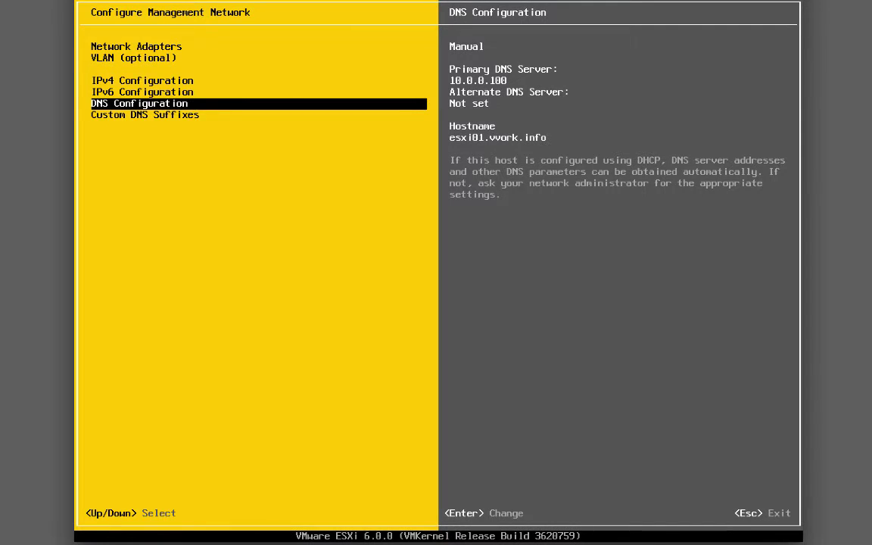
- Return to the ESXi console home screen showing 172.16.245.101 (STATIC)
key("Escape")
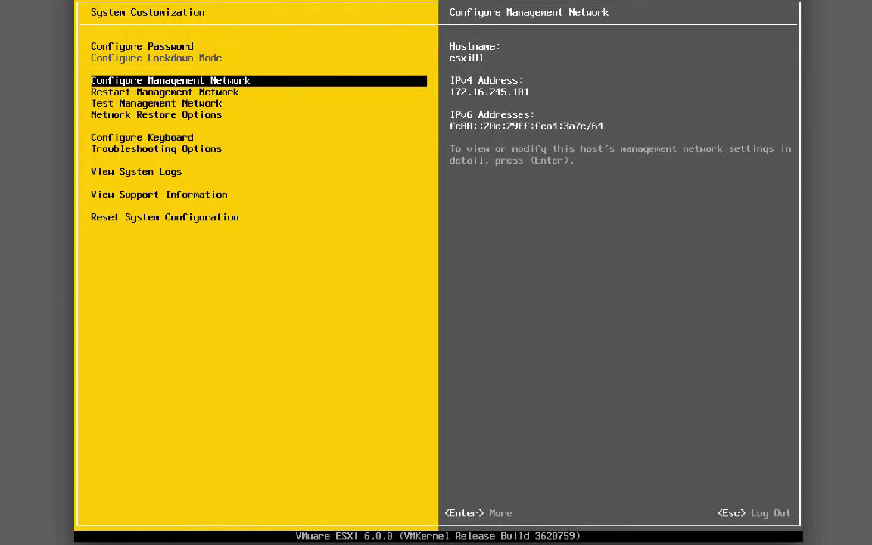
key("Escape")
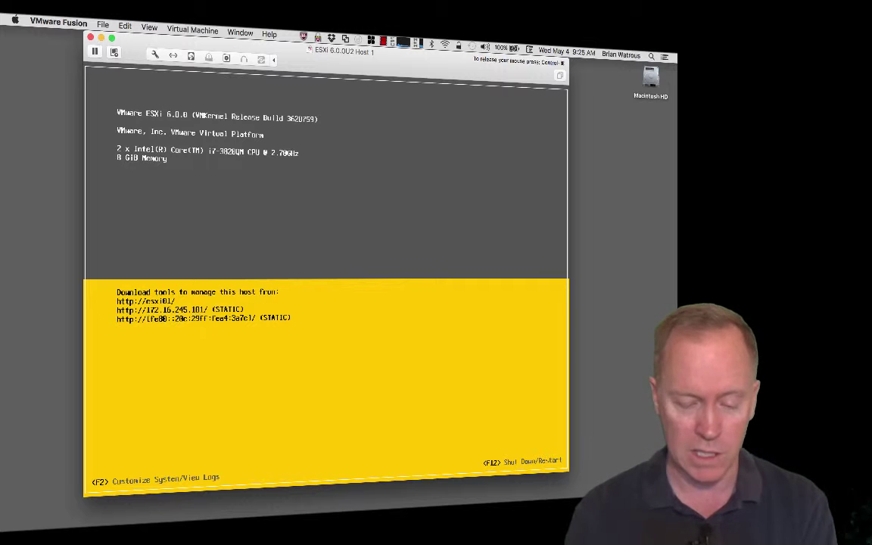
- Release input from the ESXi 6.0.0U2 Host 1 console, minimize it, and check the Mac's memory usage
key("ctrl+super")
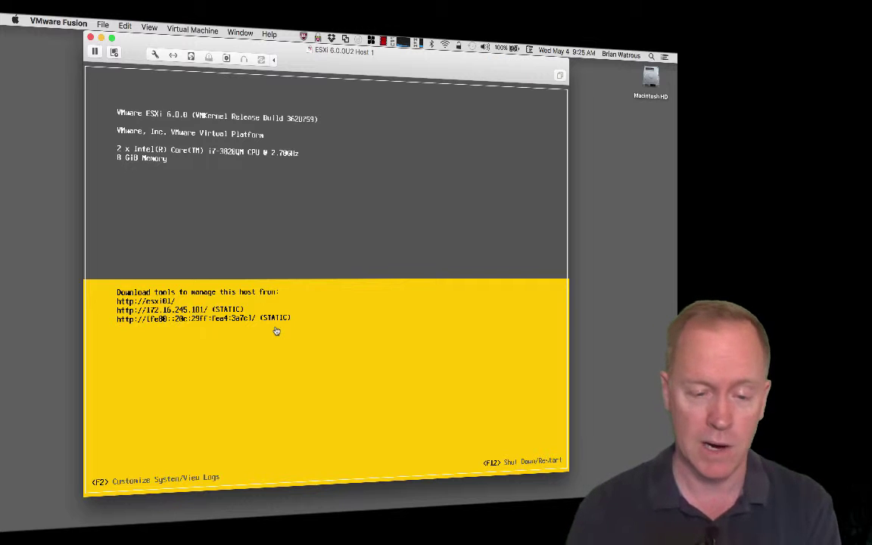
left_click(102, 39)
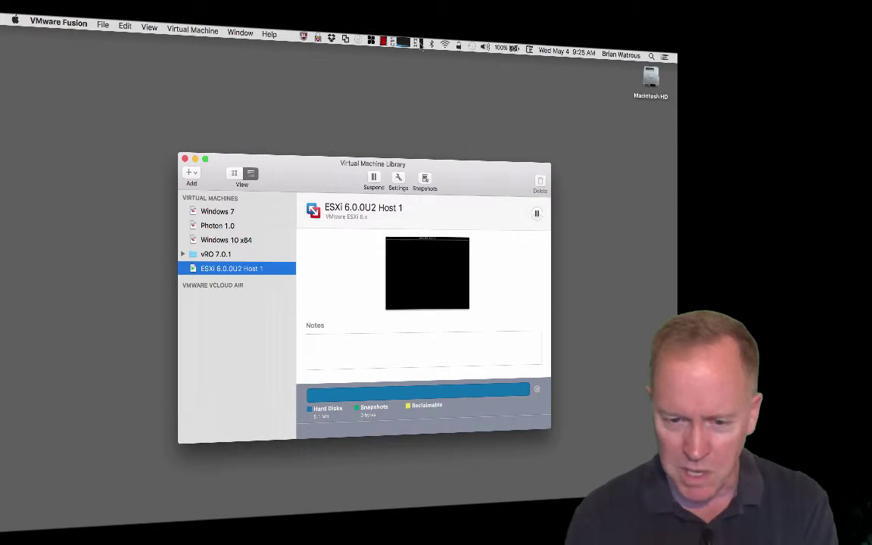
left_click(418, 42)
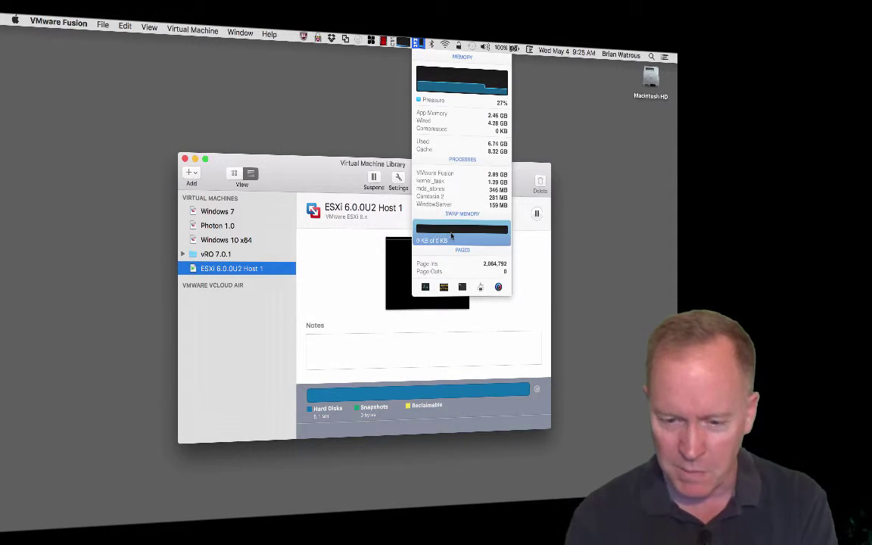
mouse_move(453, 236)
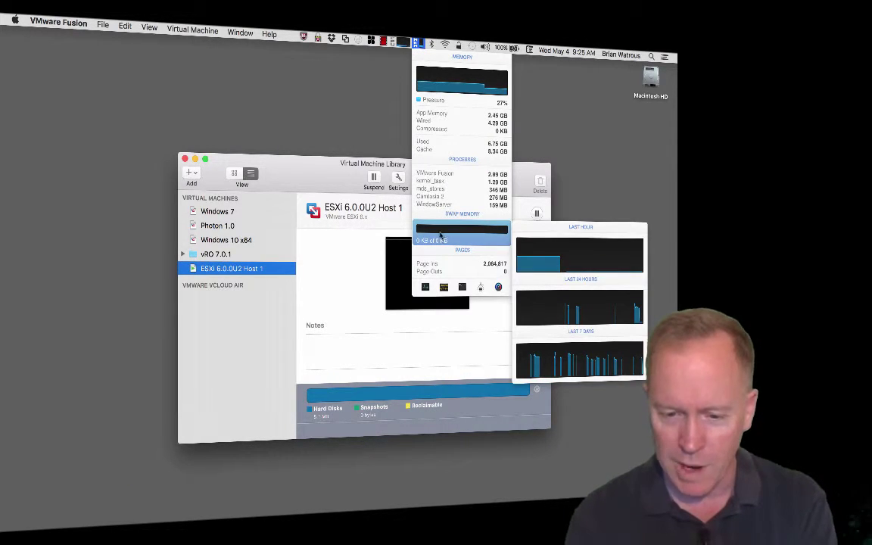
left_click(367, 105)
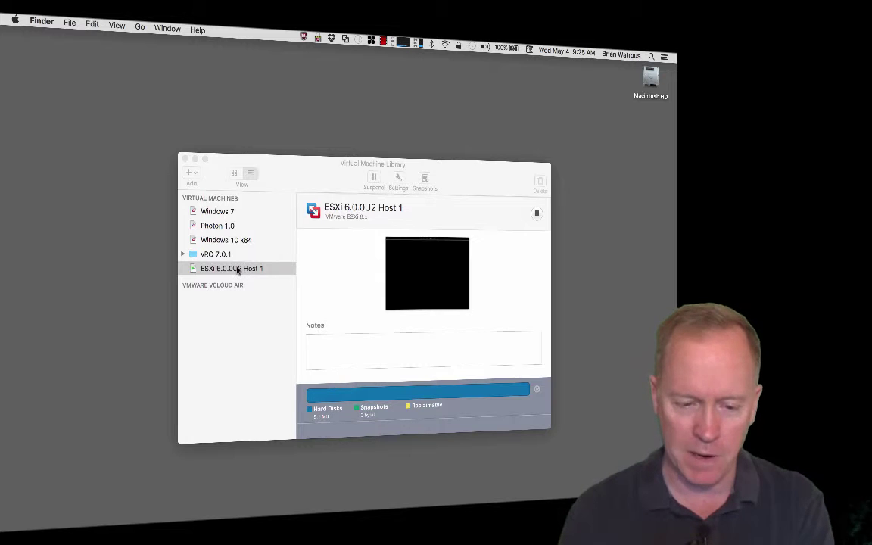
- Drag ESXi 6.0.0U2 Host 1 into the vRO 7.0.1 library folder and open that folder
left_click_drag(195, 272, 203, 257)
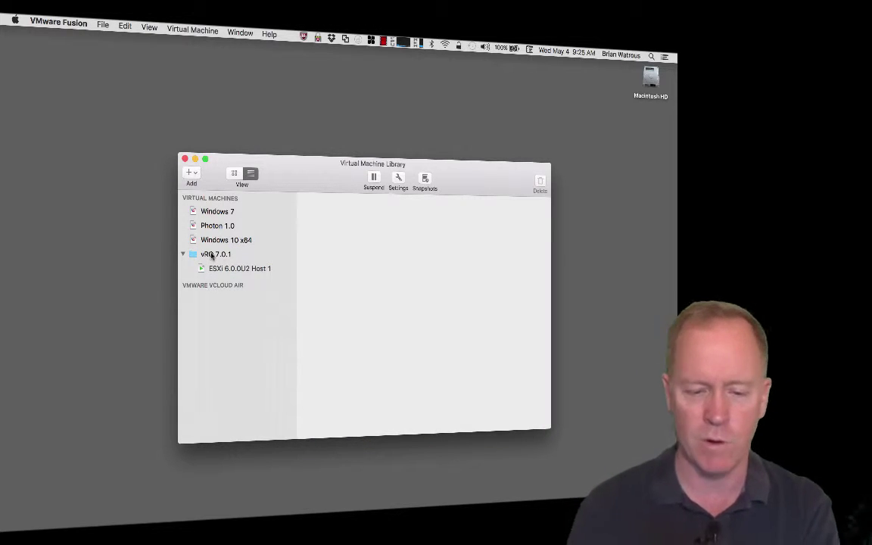
left_click(212, 255)
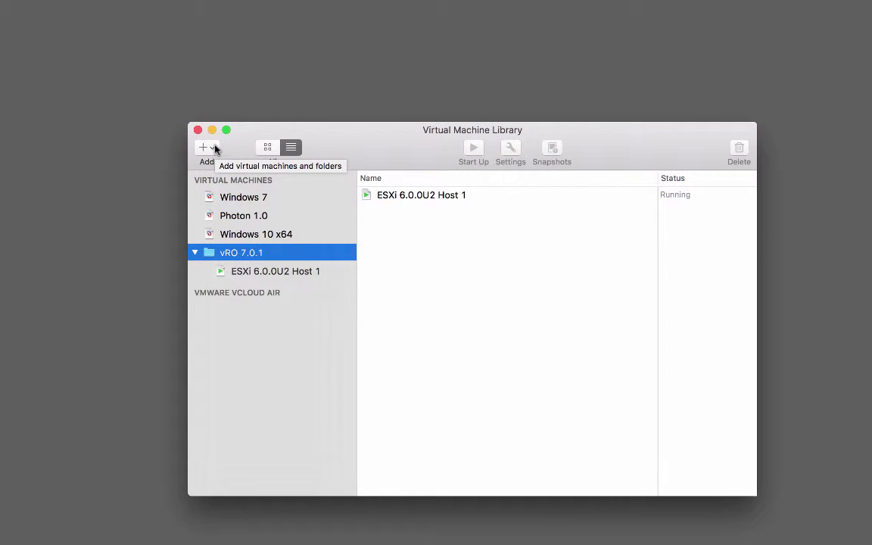
left_click(215, 149)
- Create a new VMware ESXi 6 VM from the ESXi installer image, choosing Customize Settings
left_click(223, 166)
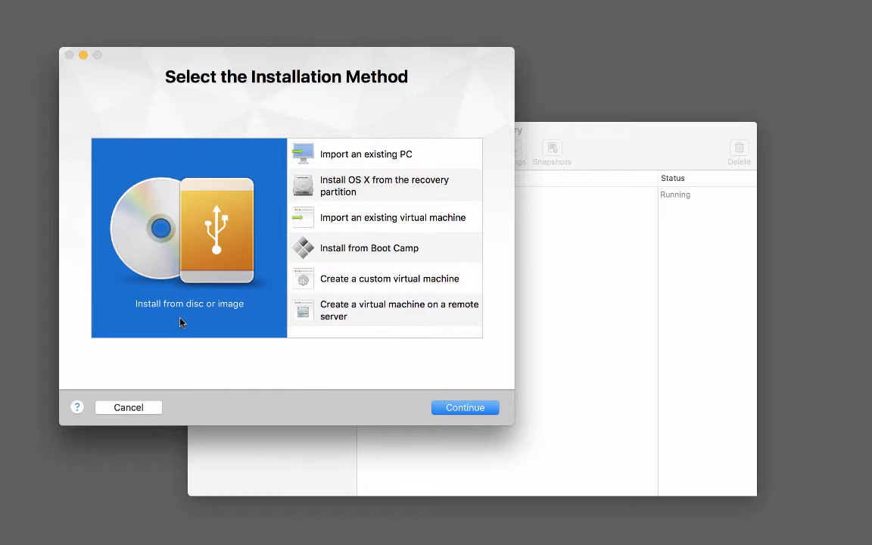
left_click(456, 413)
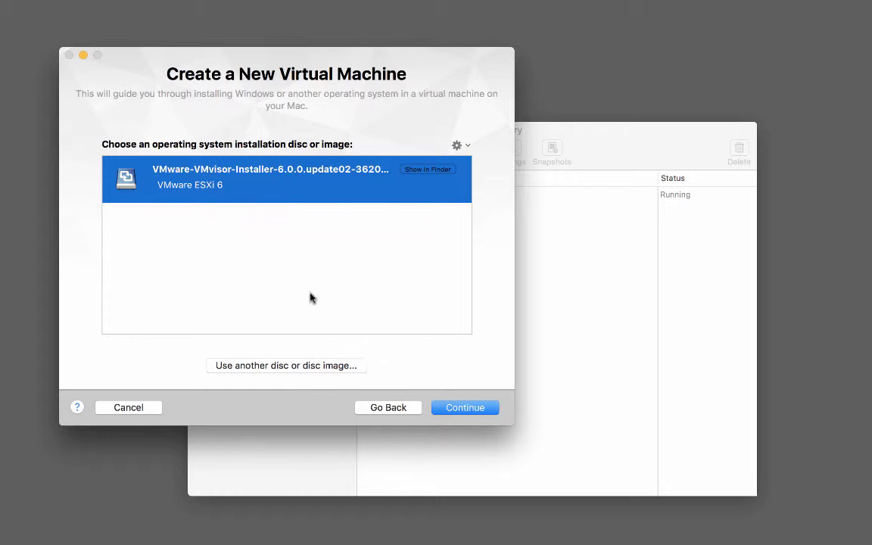
left_click(453, 411)
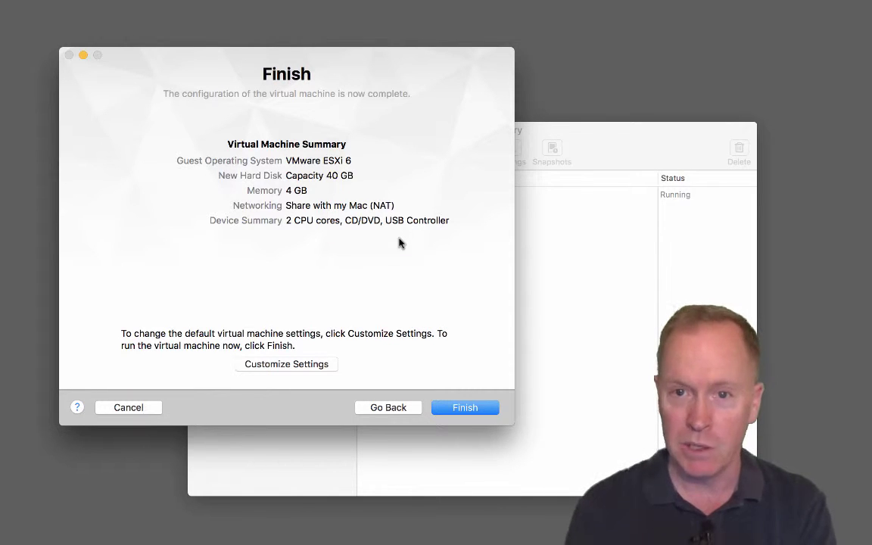
left_click(307, 364)
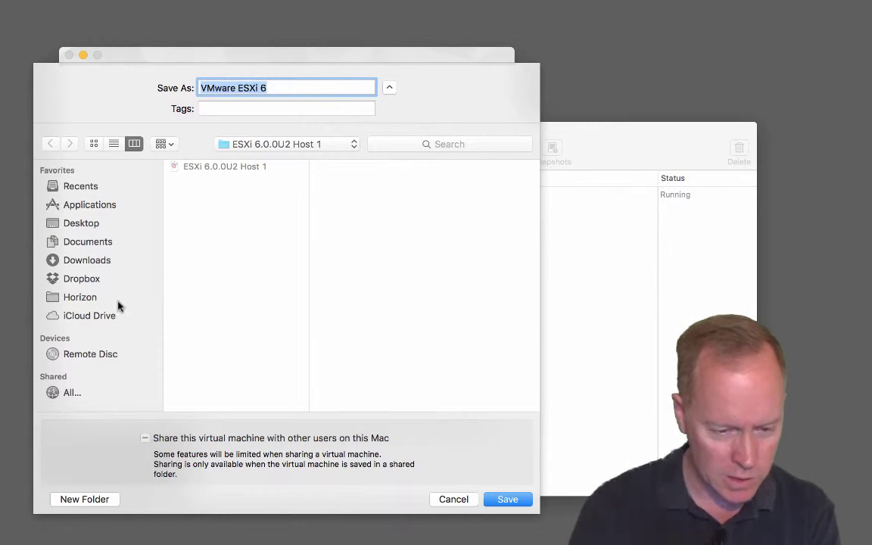
- Save the VM as 'ESXi 6.0.0U2 Host 2' under Documents > Virtual Machines > vRO 7.0.1 > ESXi 6.0.0U2 Host 2
left_click(86, 242)
left_click(191, 258)
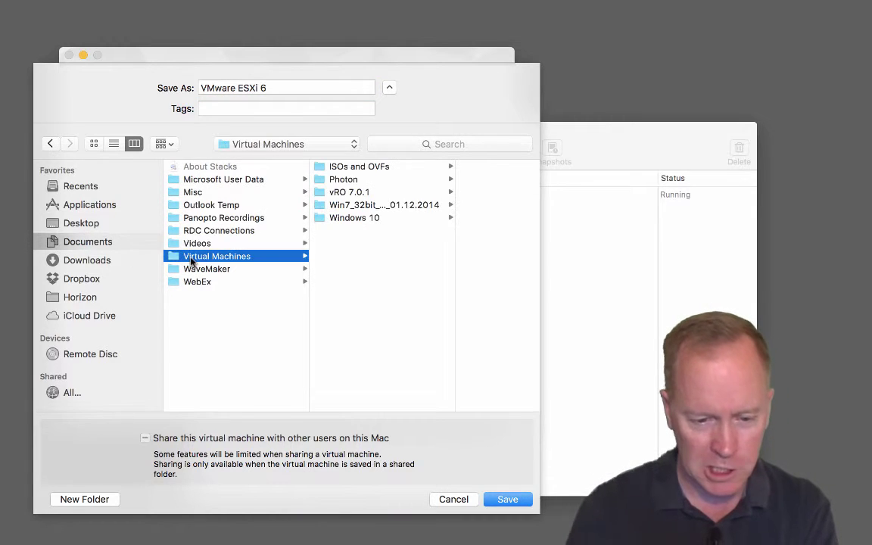
left_click(353, 197)
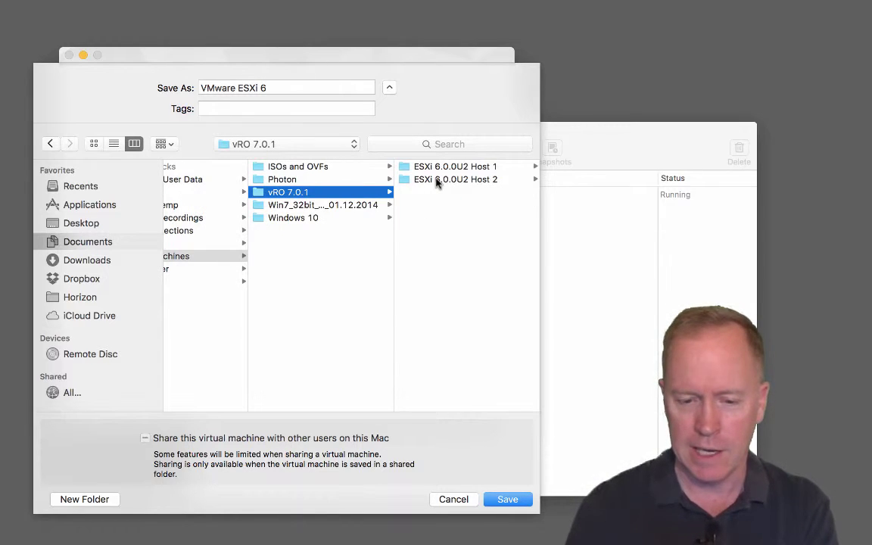
left_click(437, 182)
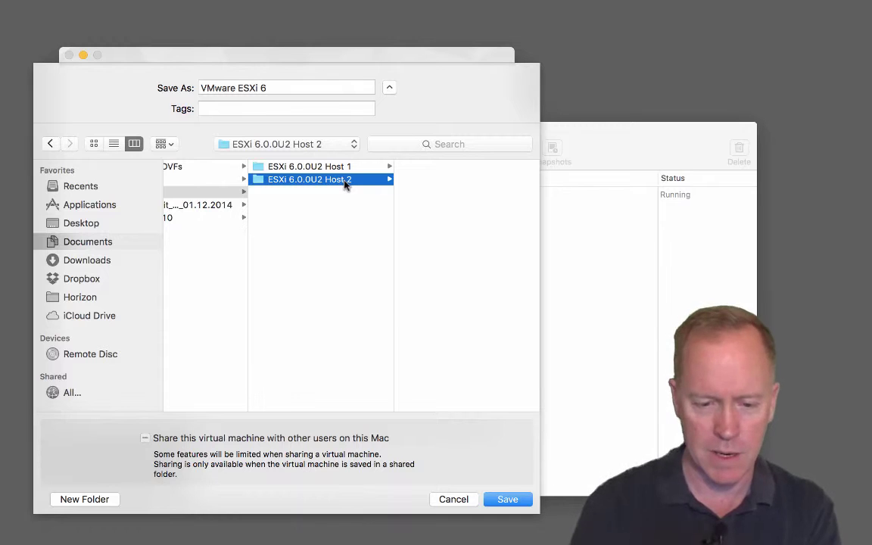
triple_click(277, 88)
type("ESXi")
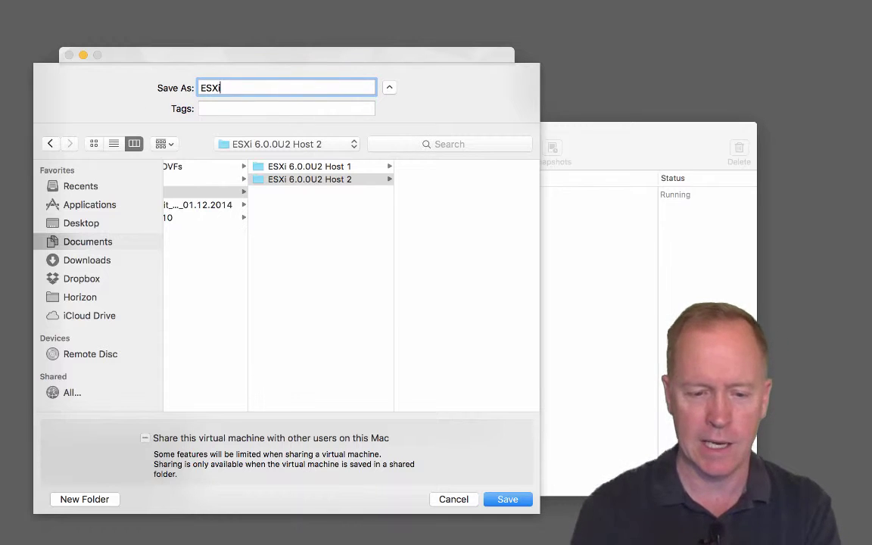
type(" 6.0.0")
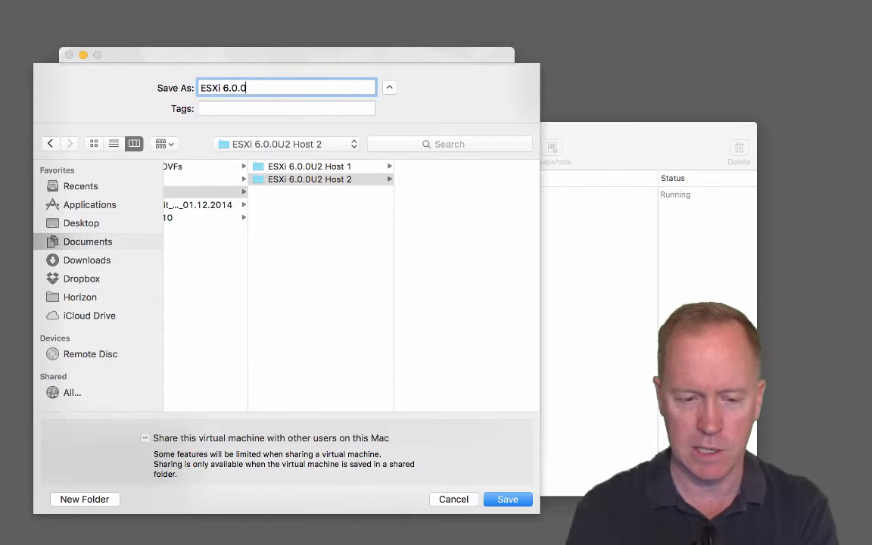
type("U2 Host 2")
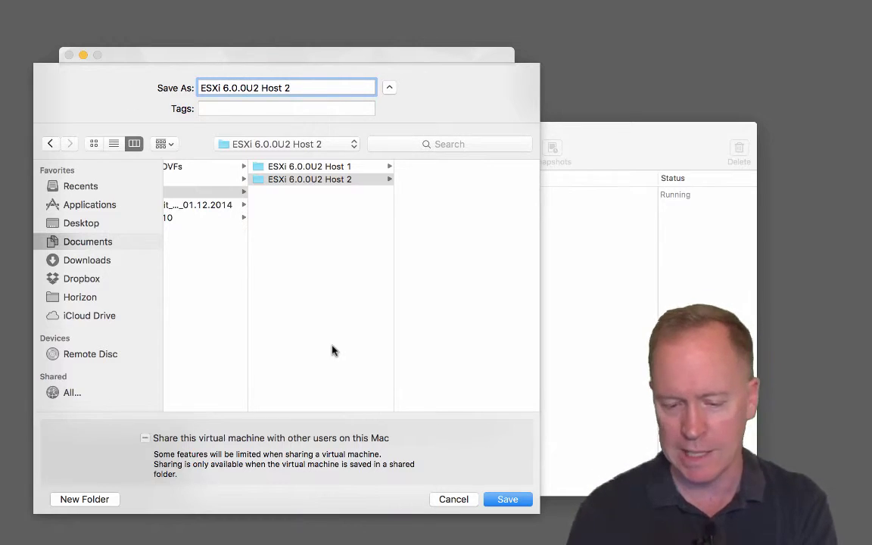
left_click(508, 501)
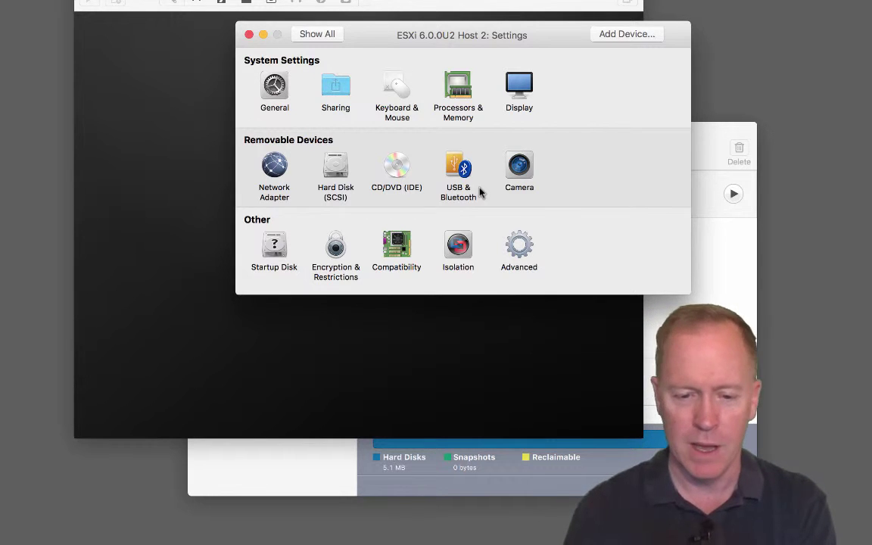
- Verify 2 processor cores, 4096 MB memory and hypervisor applications enabled in Processors & Memory
left_click(463, 90)
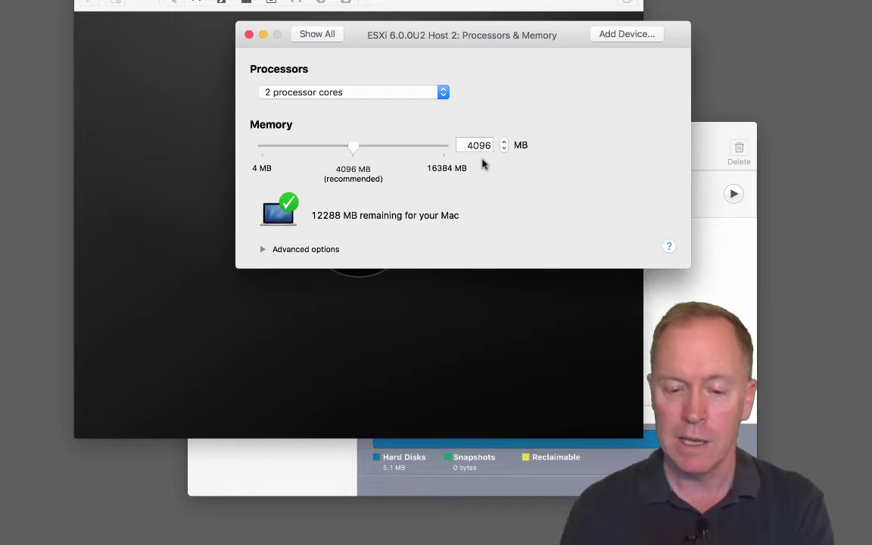
left_click(264, 249)
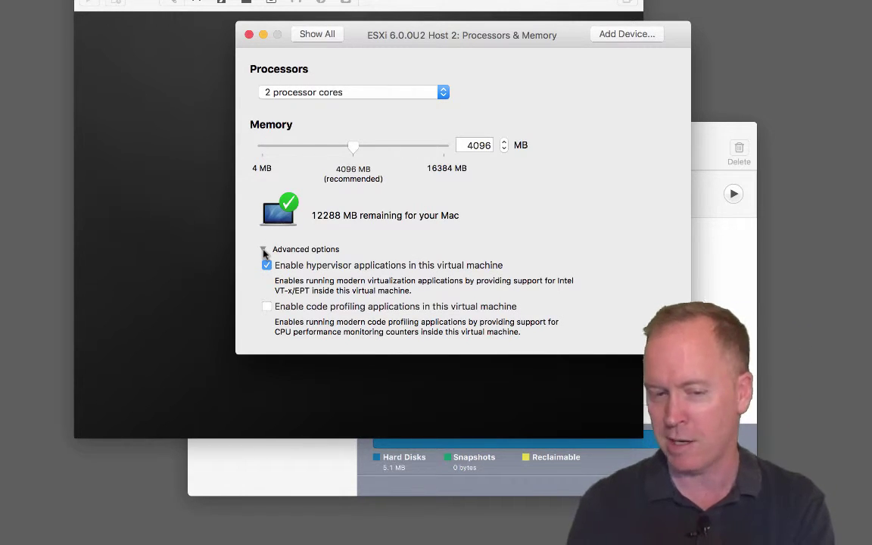
left_click(315, 42)
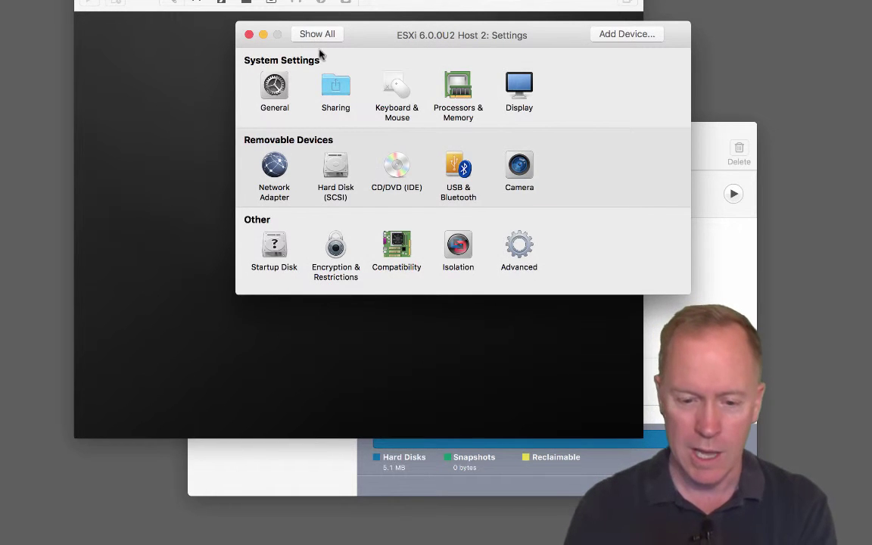
left_click(278, 168)
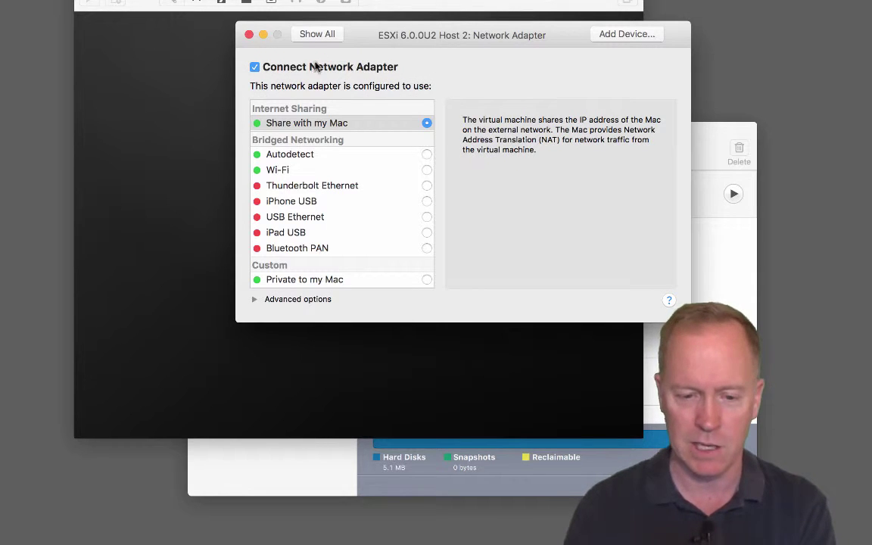
- Review the 40 GB hard disk's advanced options and the CD/DVD's connected installer image, then close settings
left_click(323, 36)
left_click(335, 181)
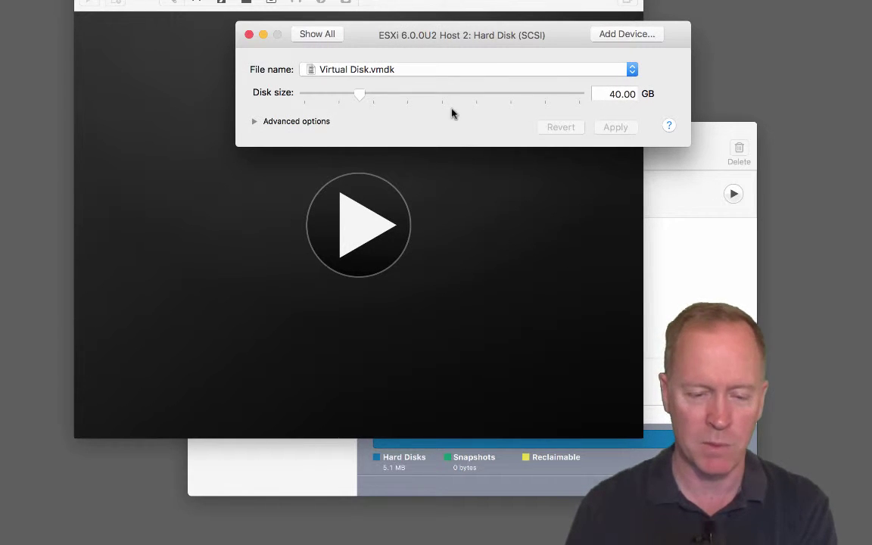
left_click(254, 123)
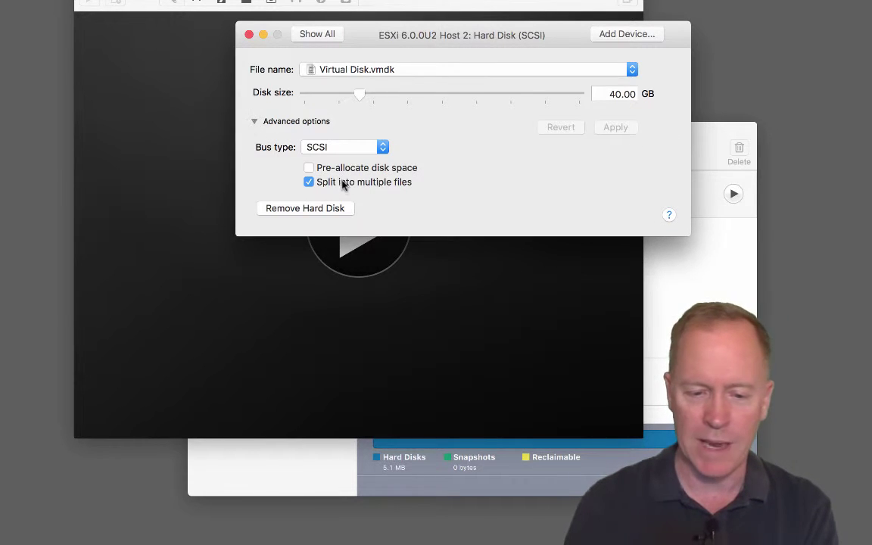
mouse_move(360, 171)
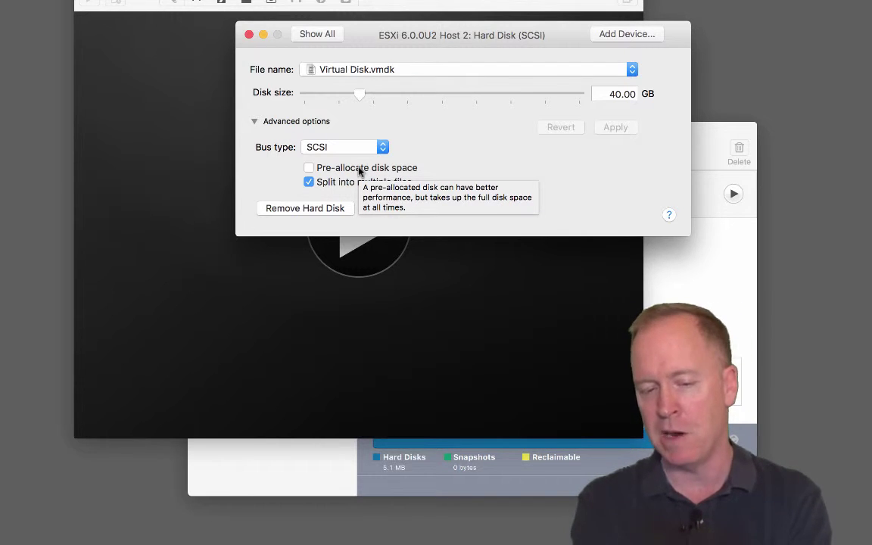
left_click(327, 35)
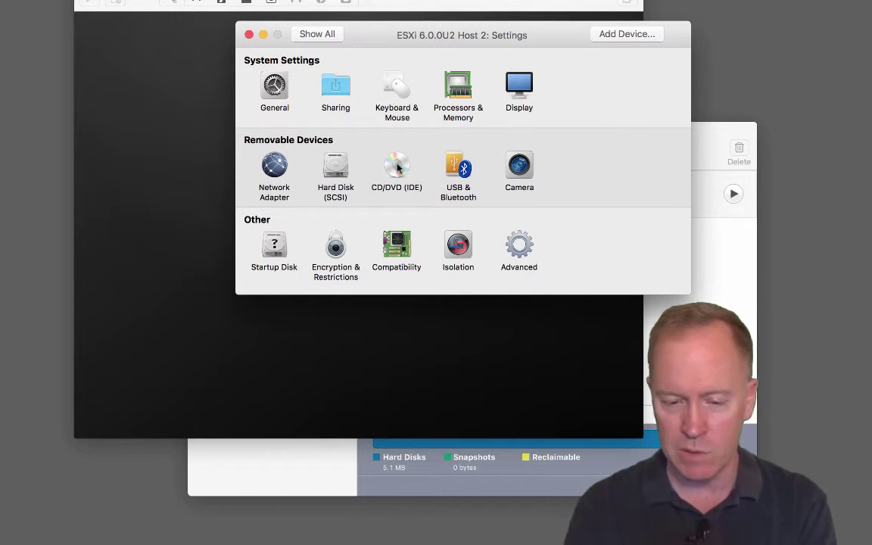
left_click(397, 167)
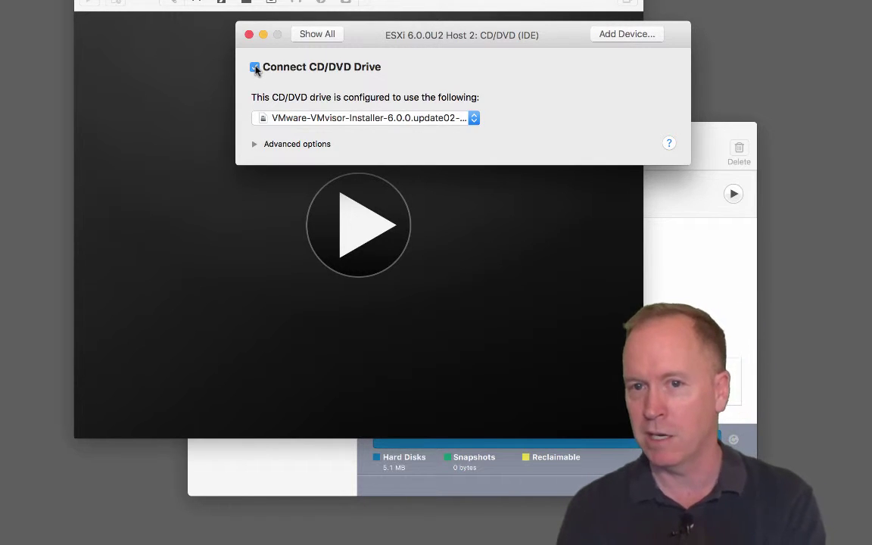
left_click(325, 38)
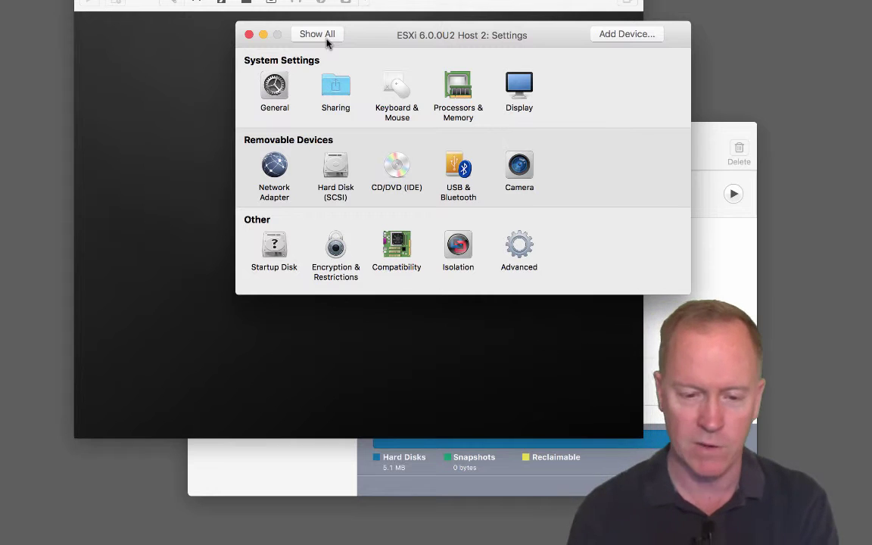
left_click(249, 35)
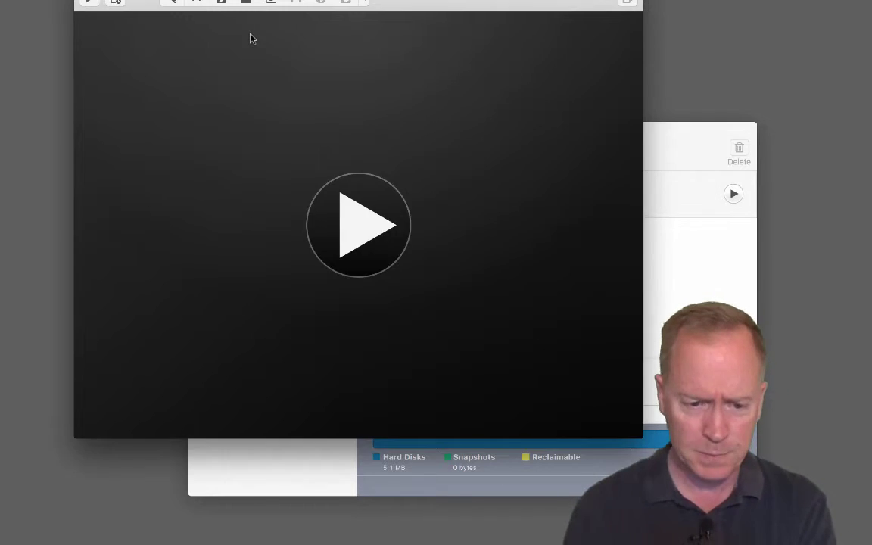
- Power on Host 2 and boot the ESXi Installer entry from the boot menu
left_click(362, 233)
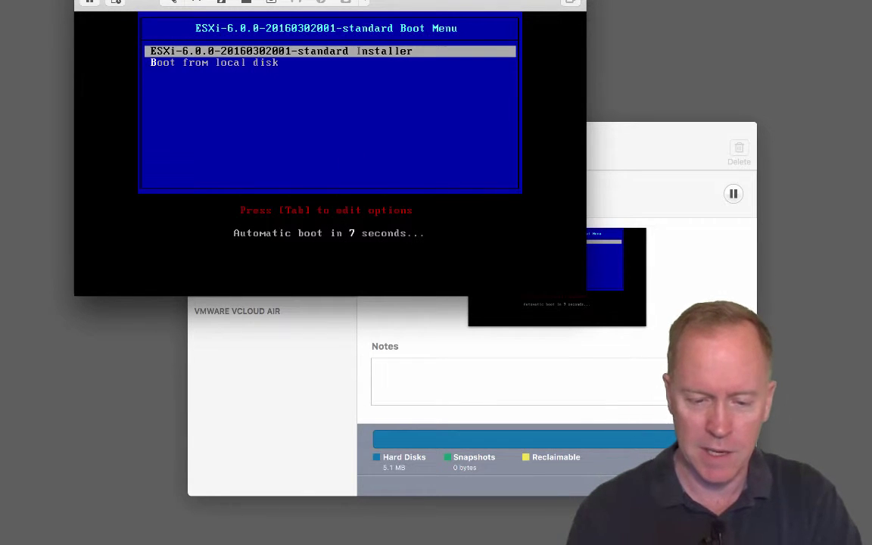
key("Return")
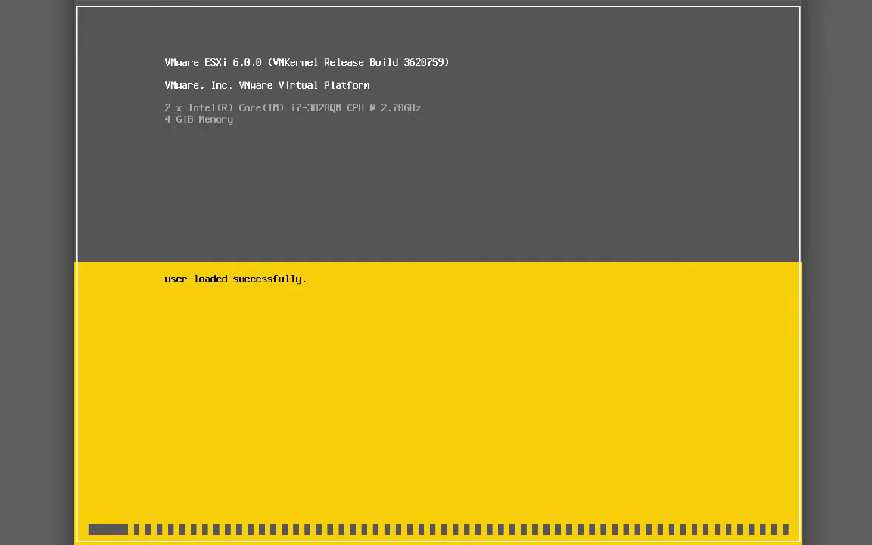
- Enter the Mac administrator password to let the VM monitor all network traffic
type("•••••••••••")
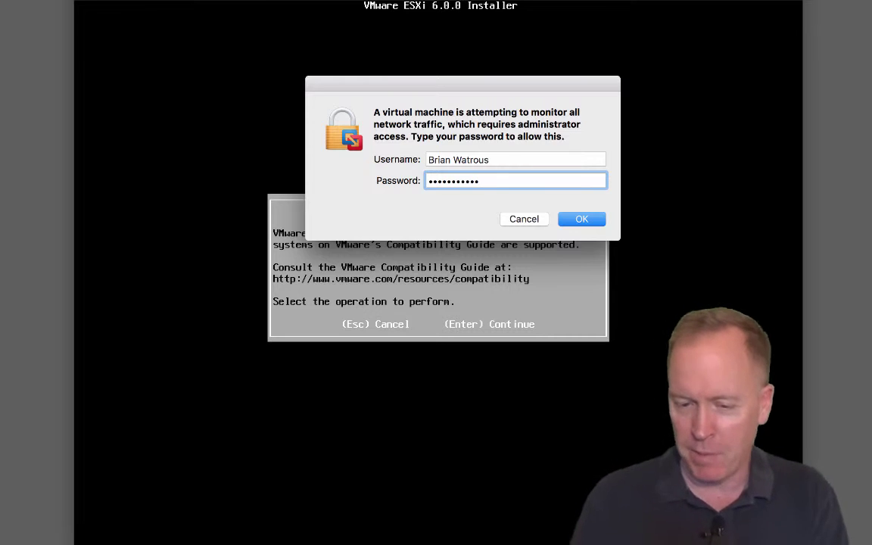
left_click(582, 219)
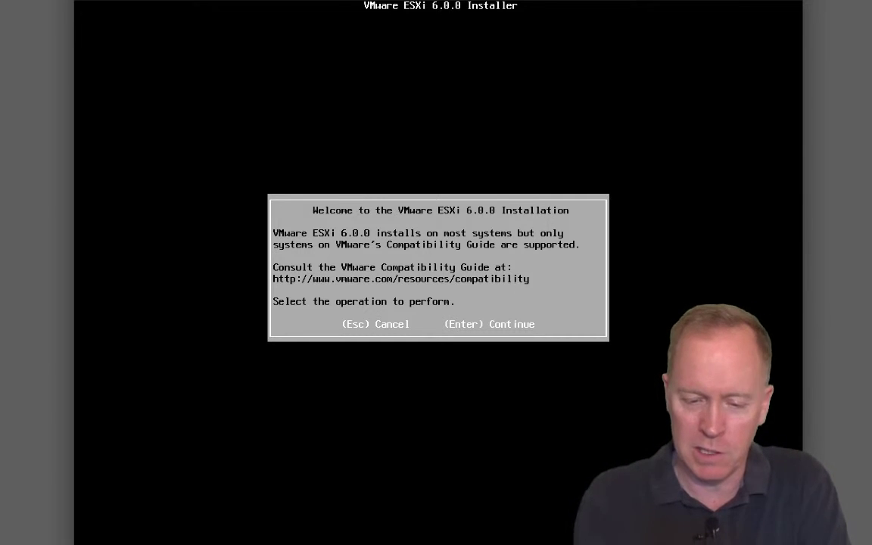
- Accept the ESXi EULA, pick the 40 GB local disk, and keep the US Default keyboard
key("Return")
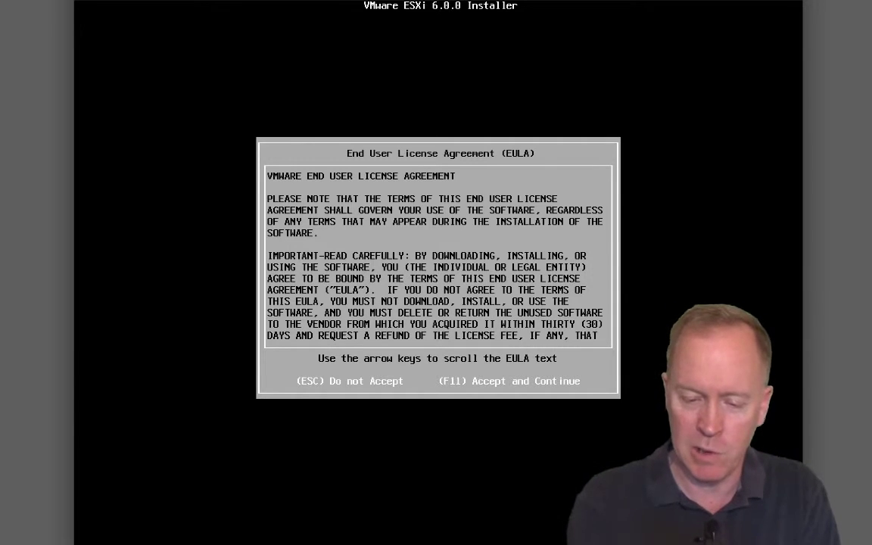
key("F11")
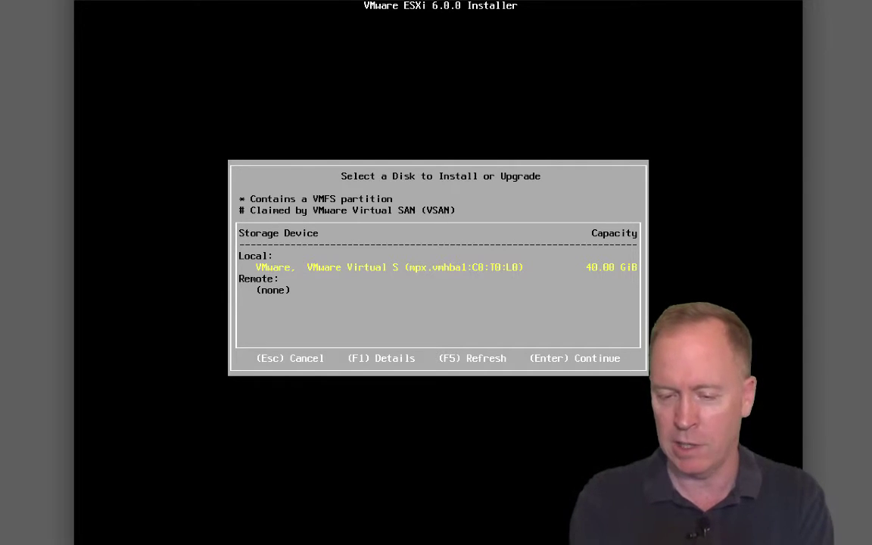
key("Return")
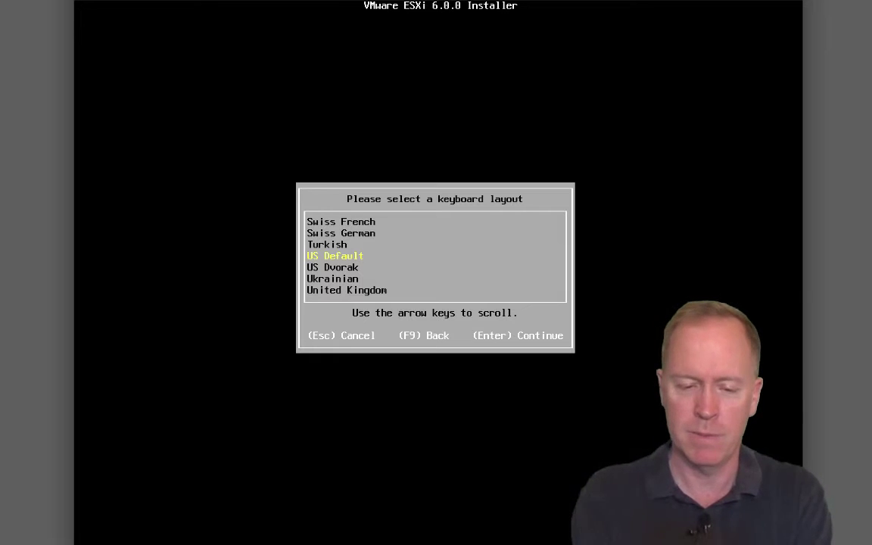
key("Return")
- Set the root password and confirm installing ESXi onto the local disk
type("*******")
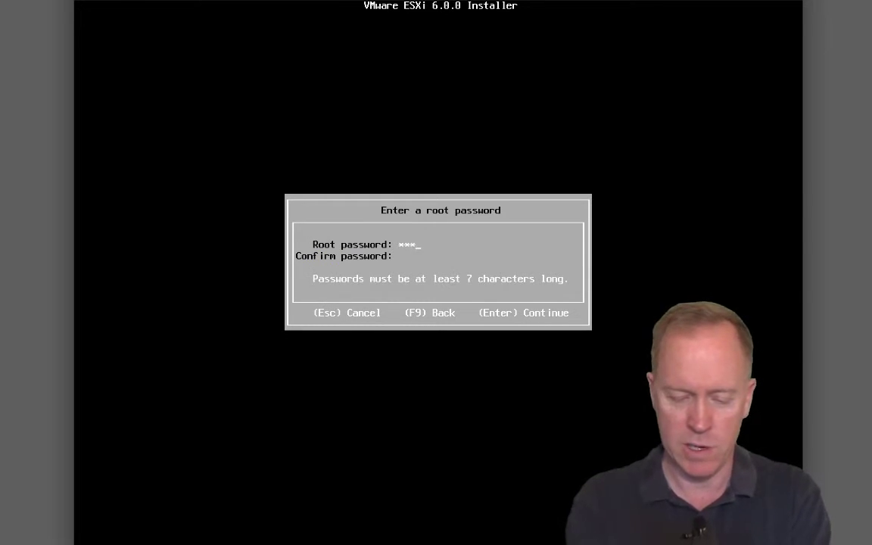
type("********")
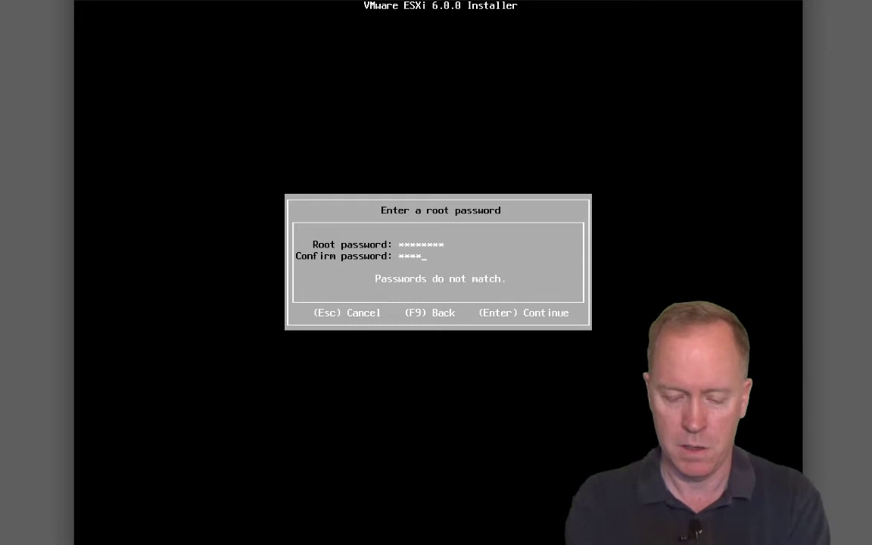
key("Return")
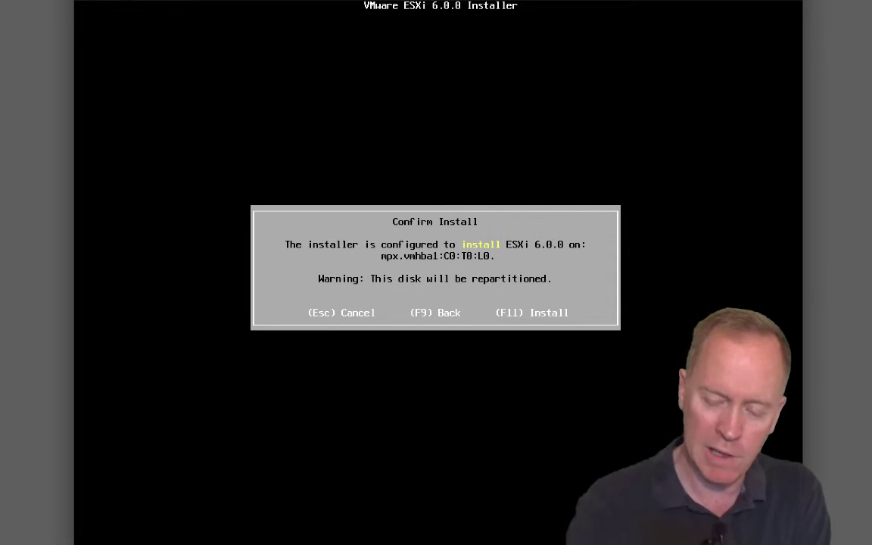
key("F11")
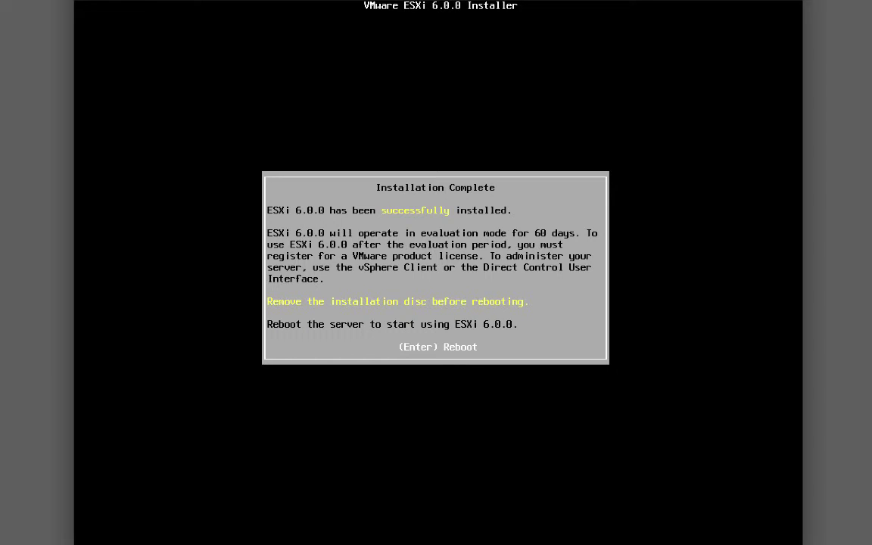
- Reboot Host 2 once the ESXi 6.0.0 installation completes
key("Return")
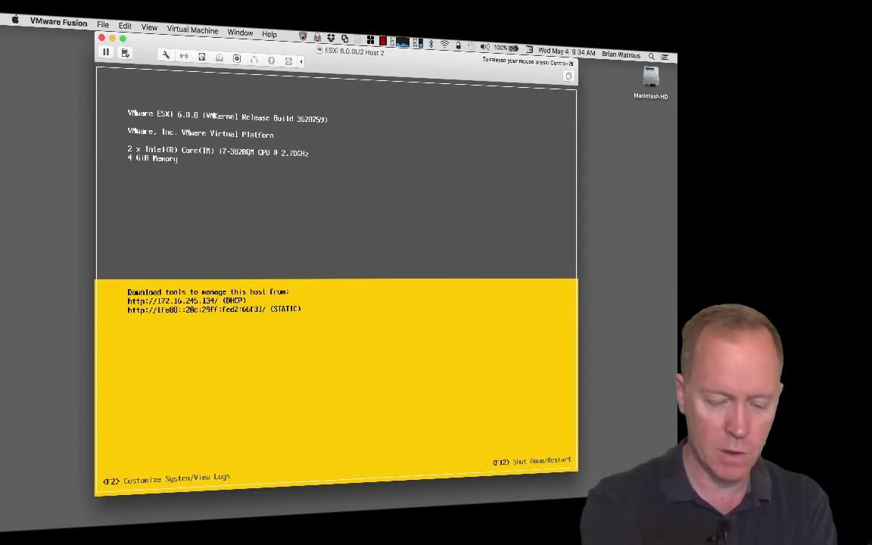
- Log in to the ESXi console's System Customization as root with the account password
key("F2")
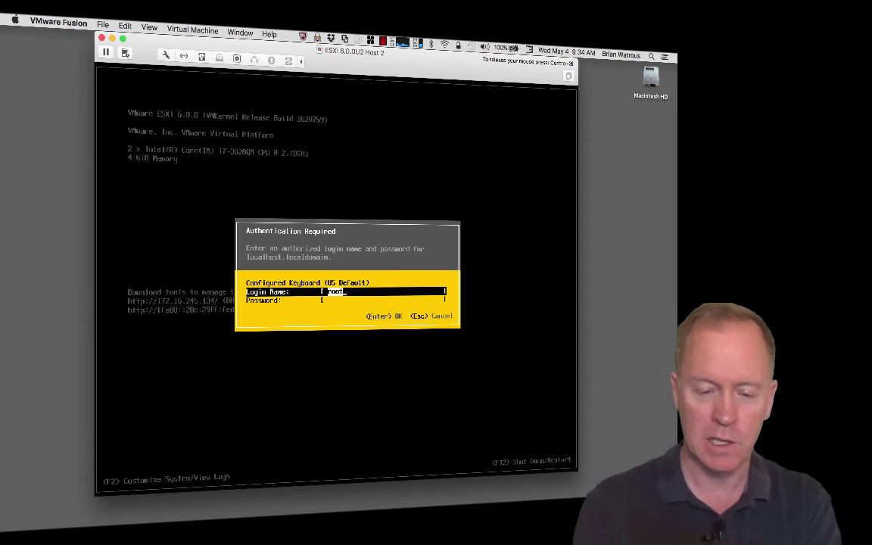
key("Tab")
type("VMware1!")
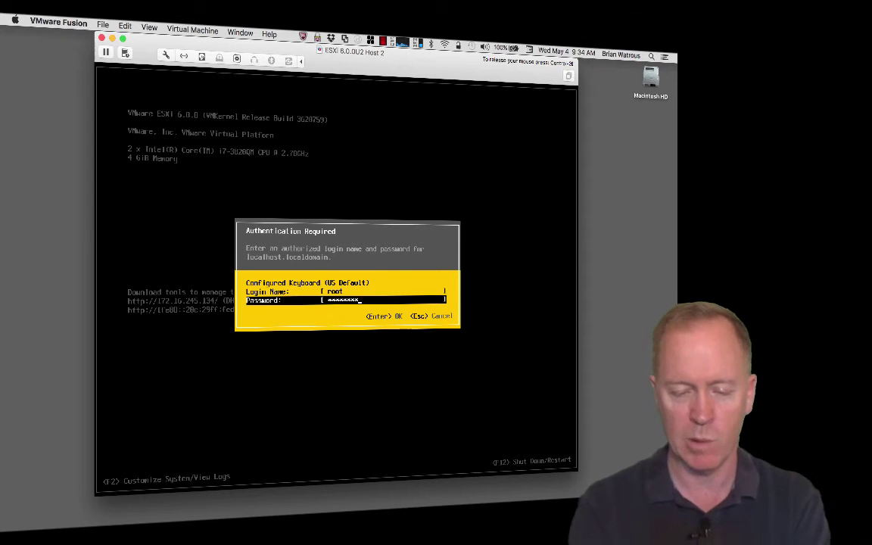
key("Return")
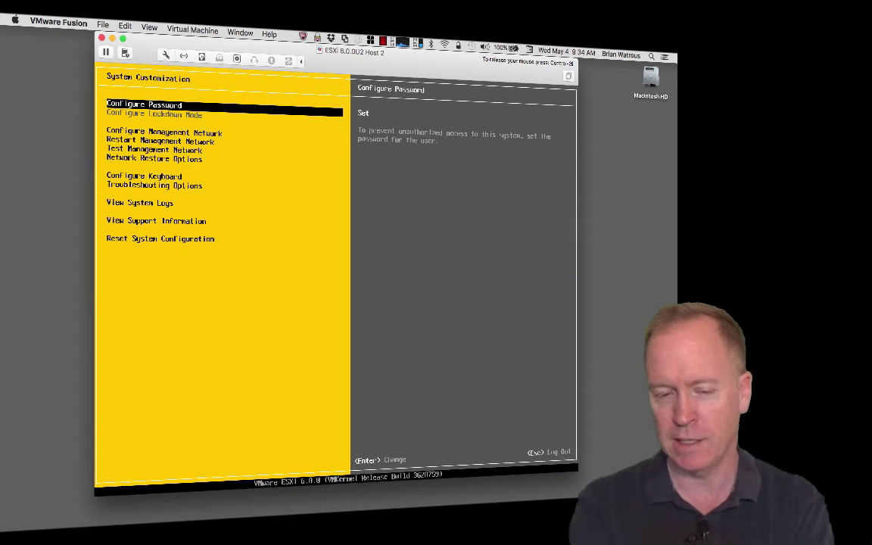
- Switch the management network to static IPv4 with address 172.16.245.102
key("Down")
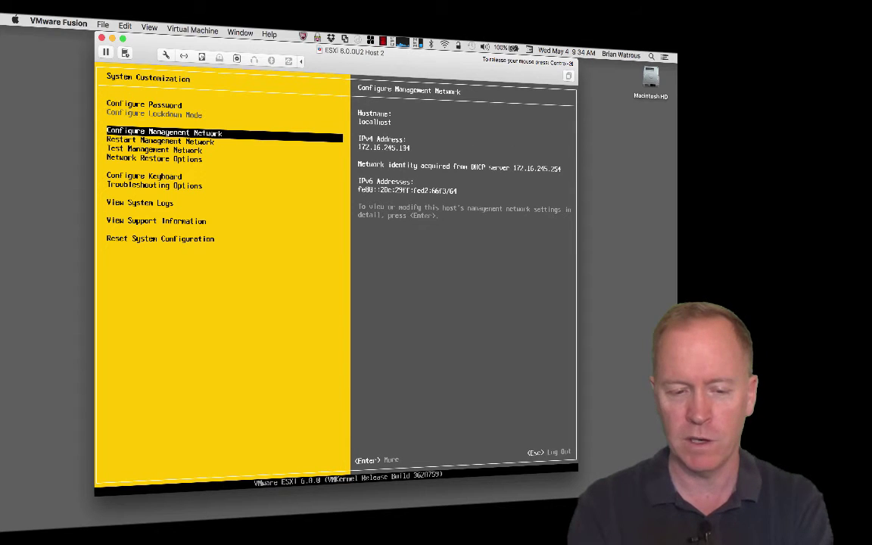
key("Return")
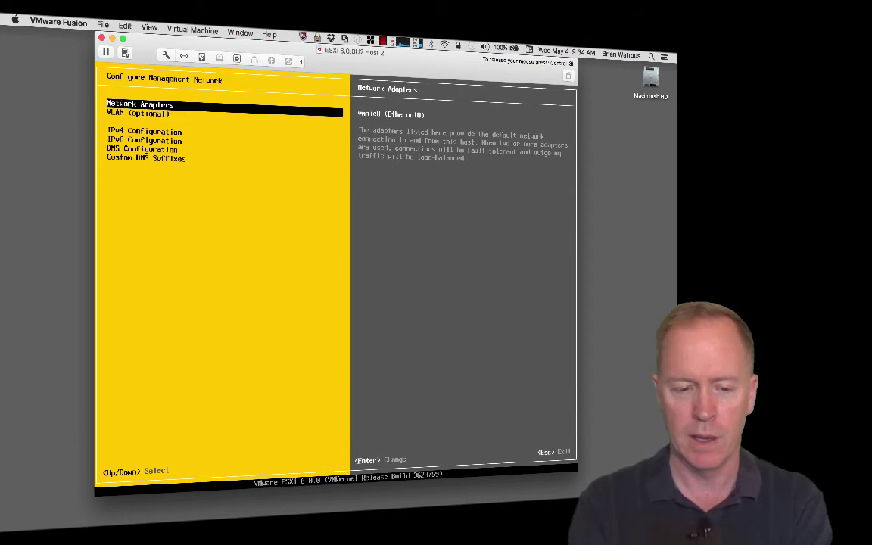
key("Down")
key("Down")
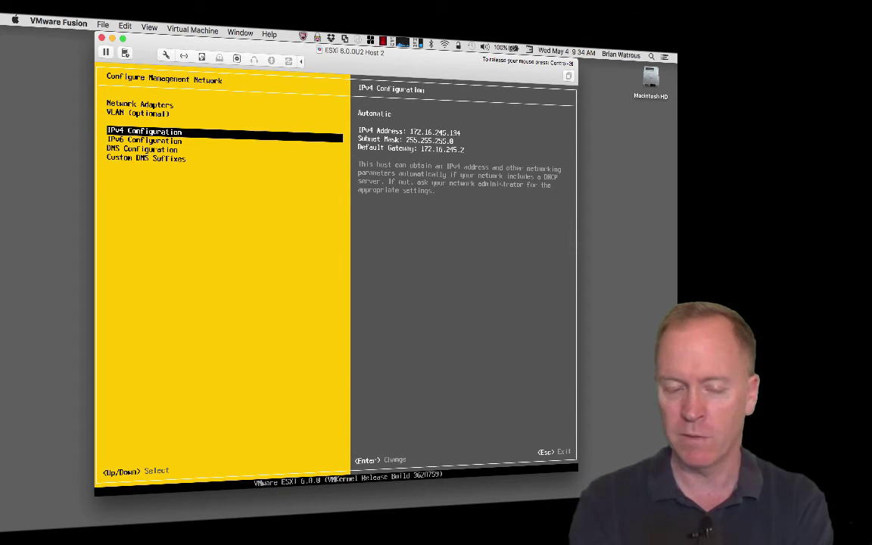
key("Return")
key("Down")
key("Down")
key("space")
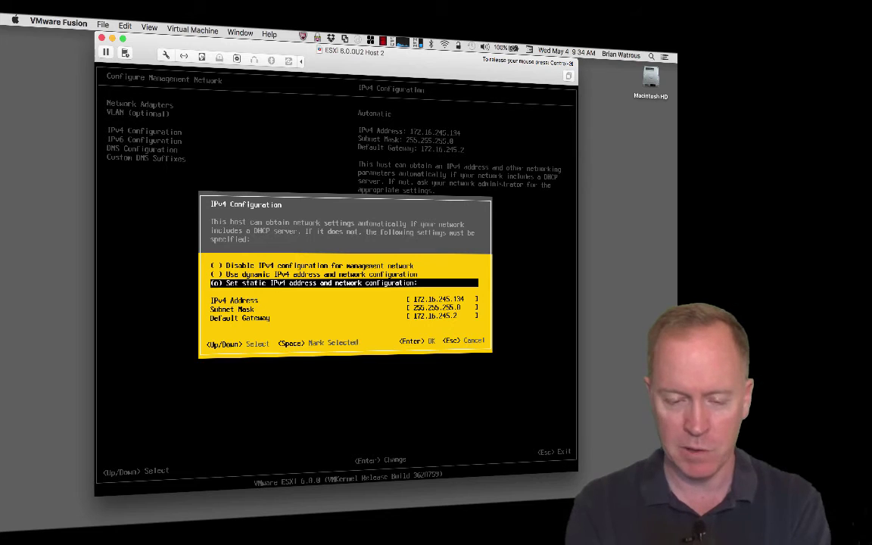
key("Down")
key("BackSpace")
key("BackSpace")
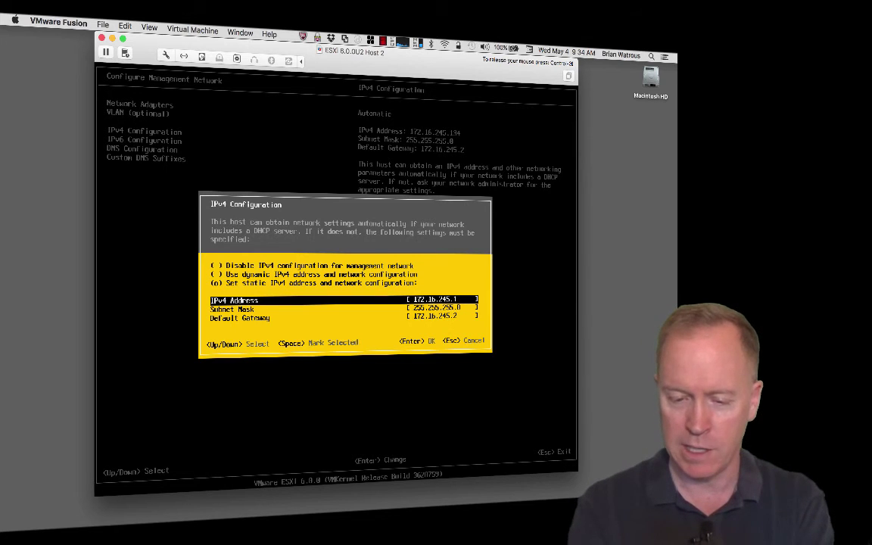
type("02")
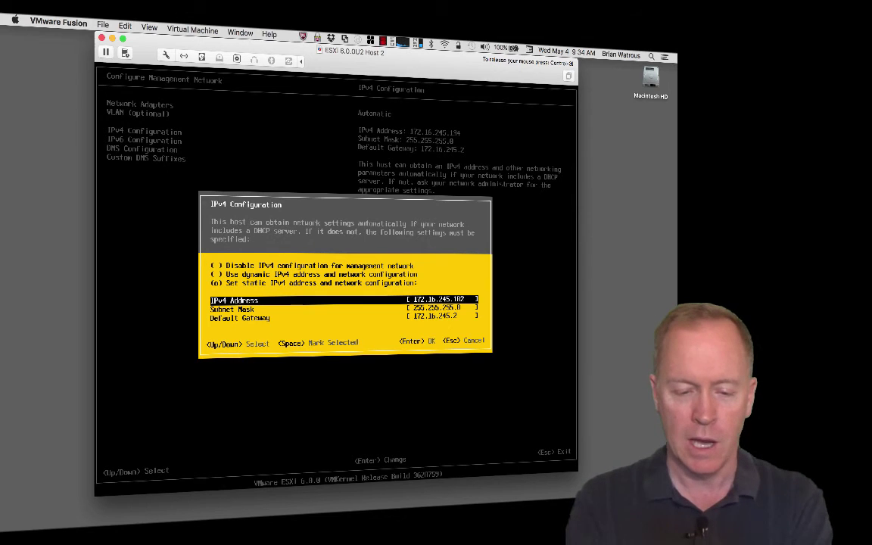
key("Return")
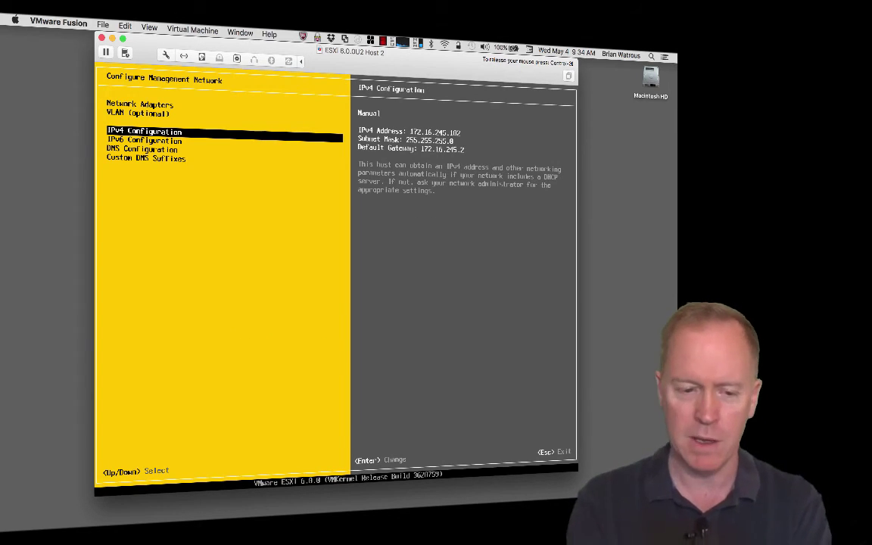
- Set DNS server 10.0.0.100 and hostname esxi02.vwork.info, then apply and restart the management network
key("Down")
key("Down")
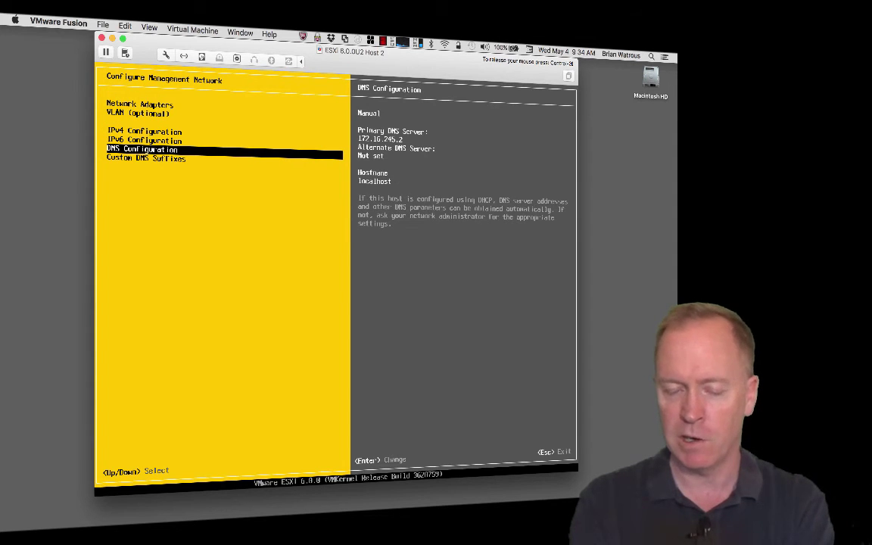
key("Return")
type("1")
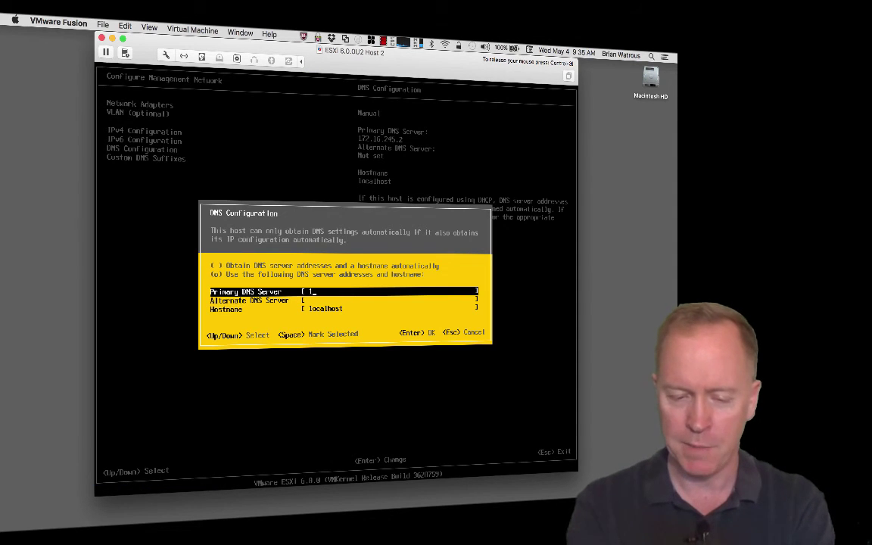
type("0.0.0.1")
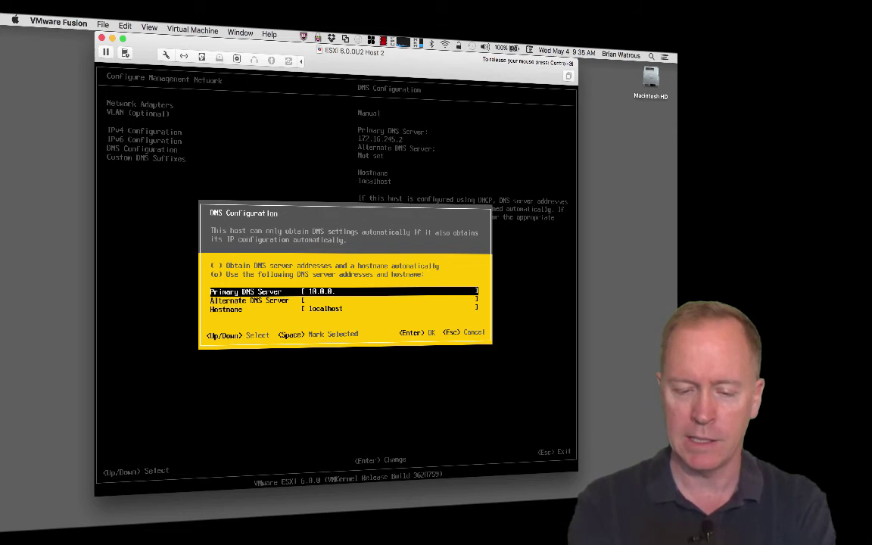
type("00")
key("Down")
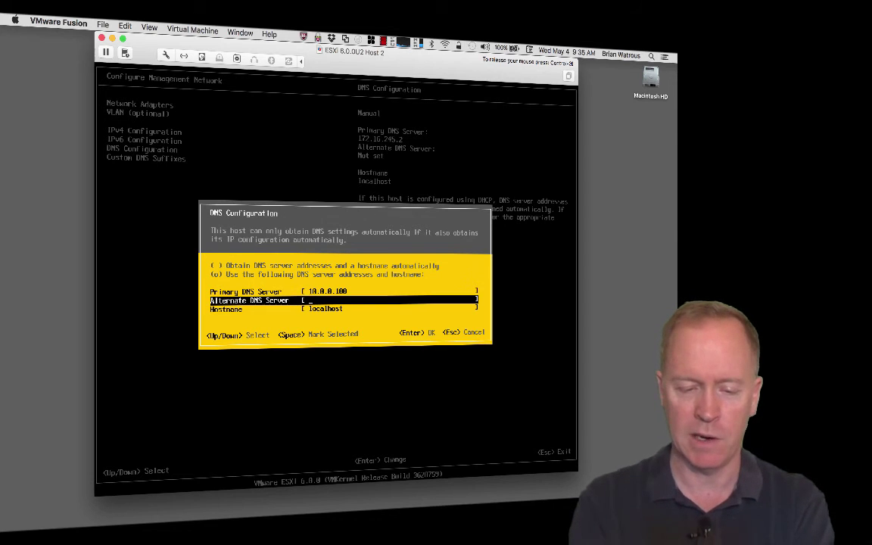
key("Down")
key("BackSpace")
key("BackSpace")
key("BackSpace")
key("BackSpace")
key("BackSpace")
key("BackSpace")
key("BackSpace")
key("BackSpace")
key("BackSpace")
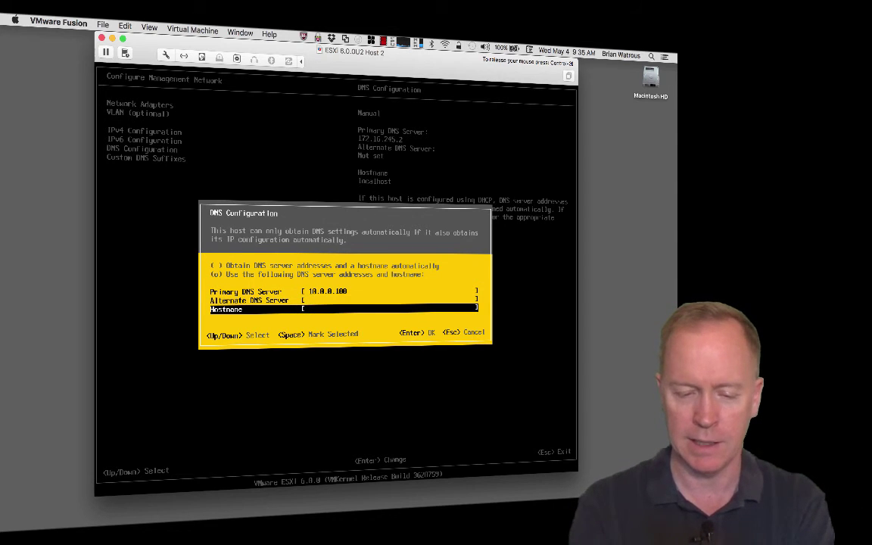
type("esxi")
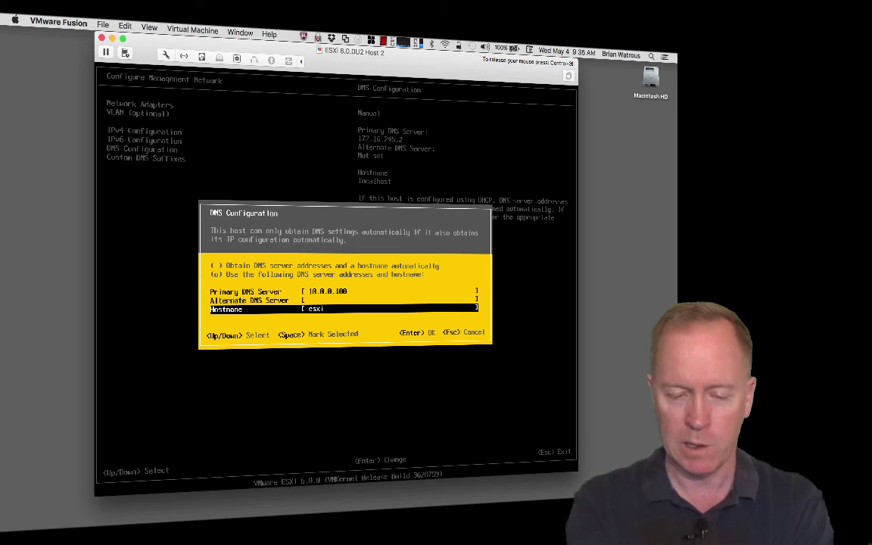
type("02.vwo")
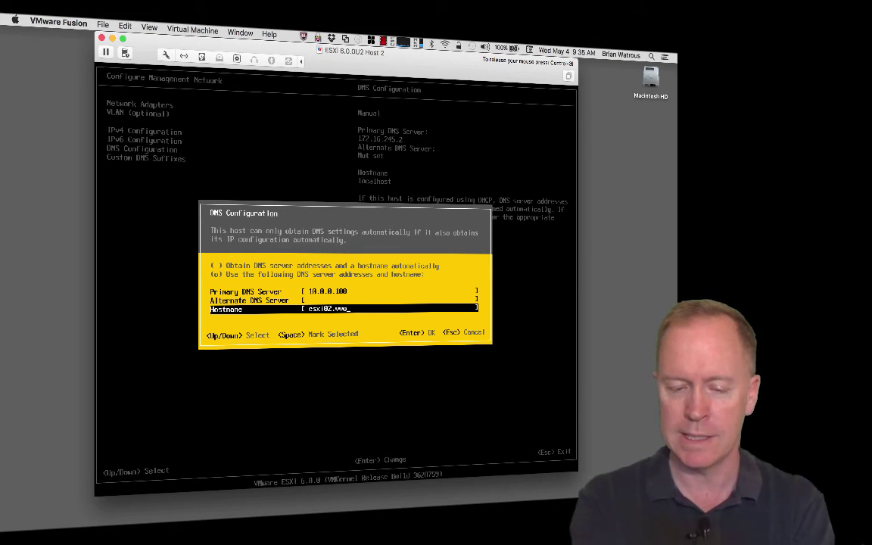
type("rk.info")
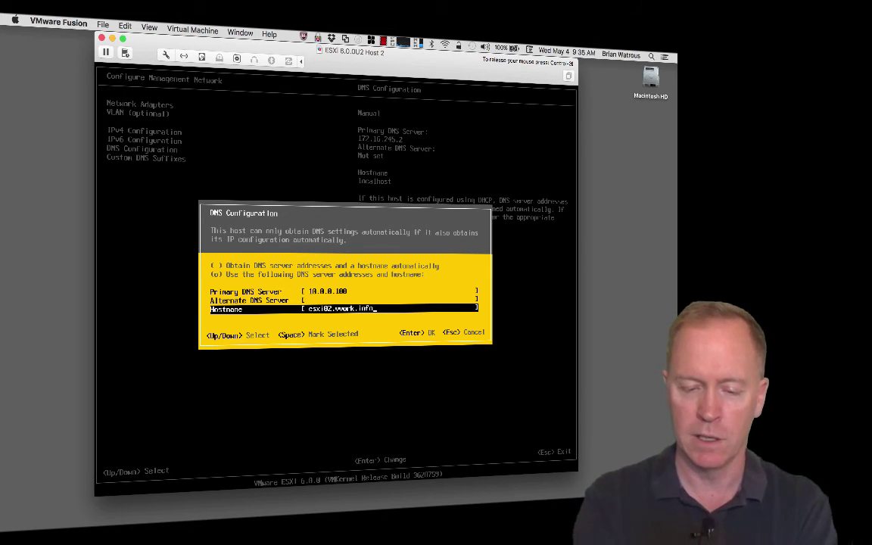
key("Return")
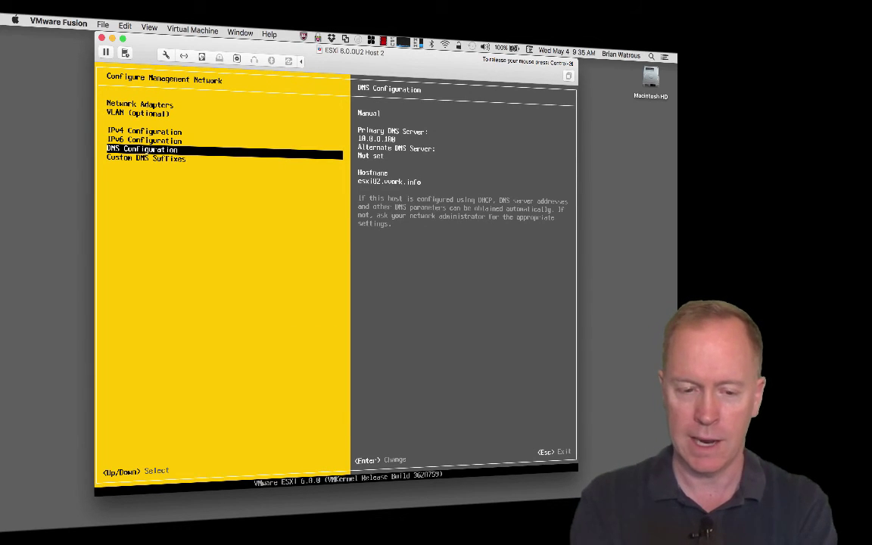
key("Escape")
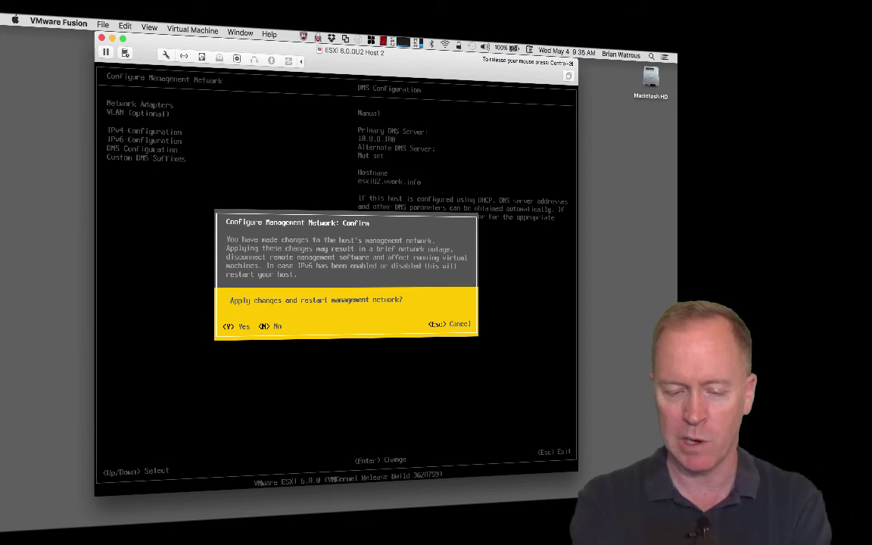
key("y")
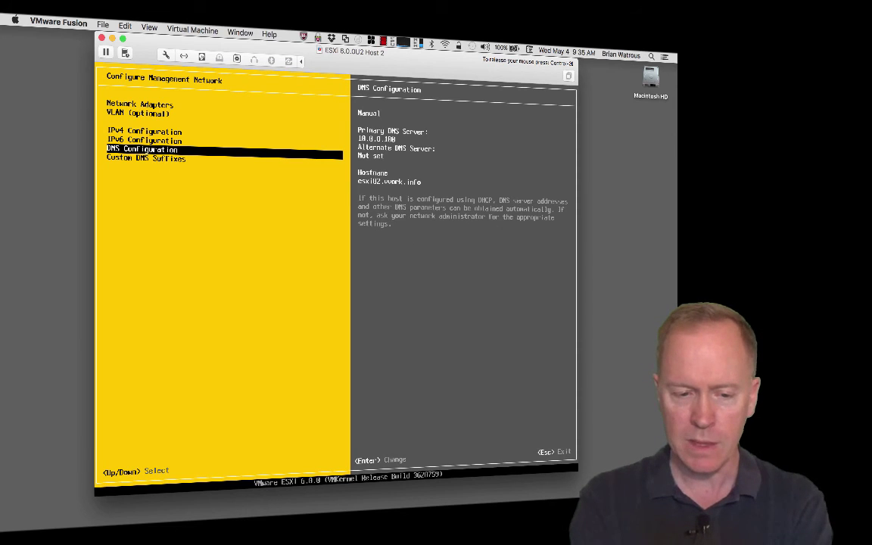
- Log out to the console home screen showing 172.16.245.102 (STATIC), checking the Mac's memory usage
key("Escape")
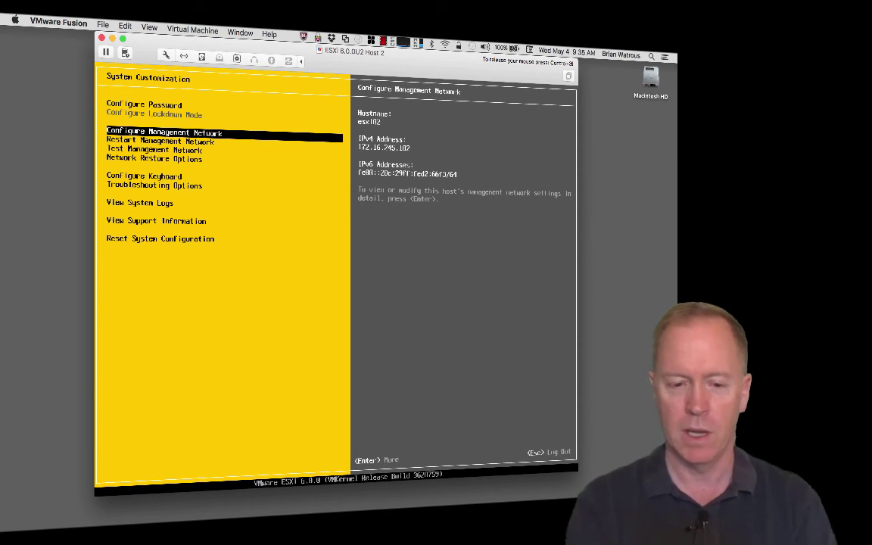
key("Escape")
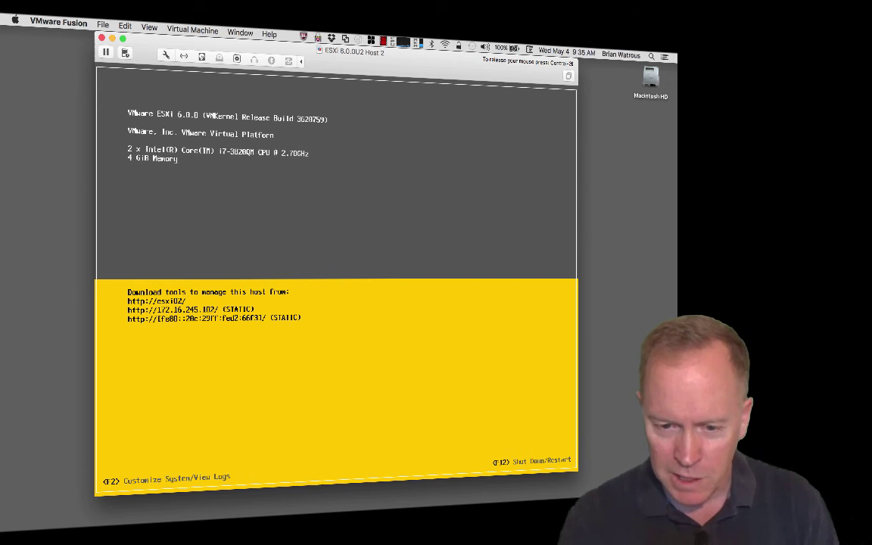
left_click(418, 43)
mouse_move(445, 237)
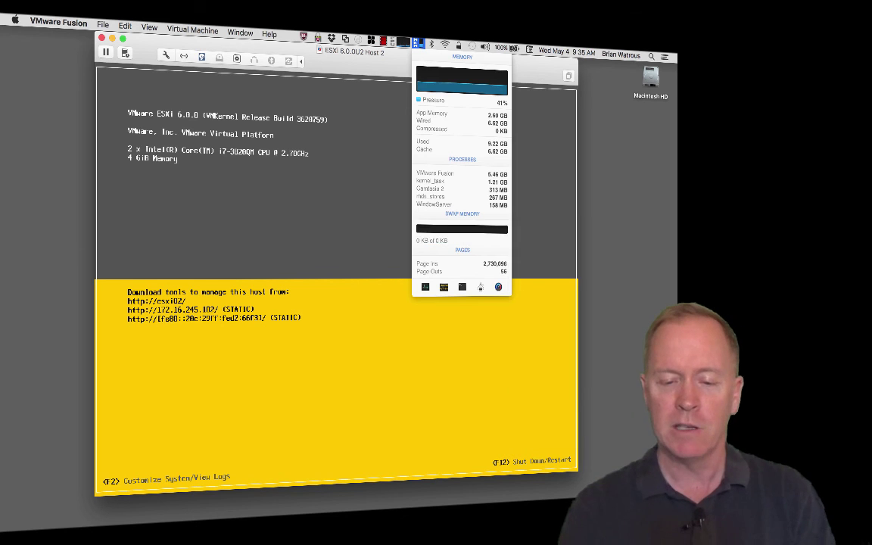
left_click(369, 224)
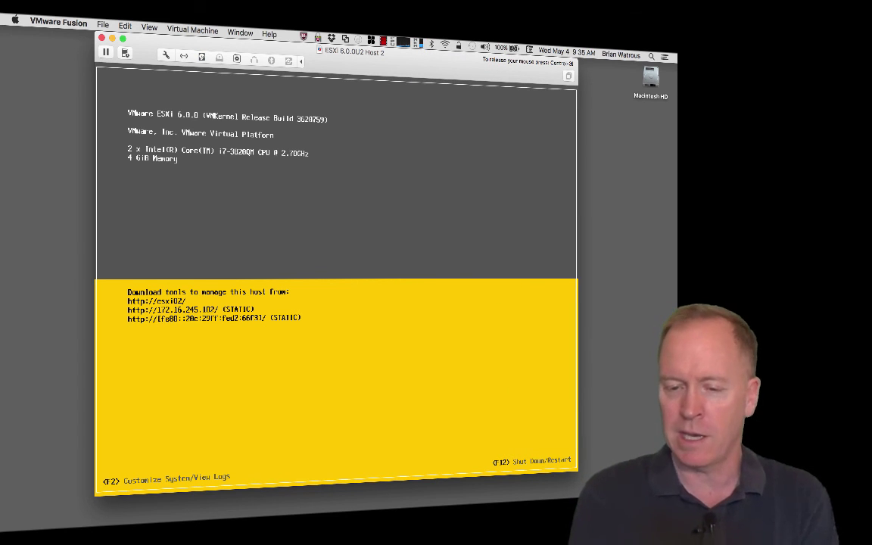